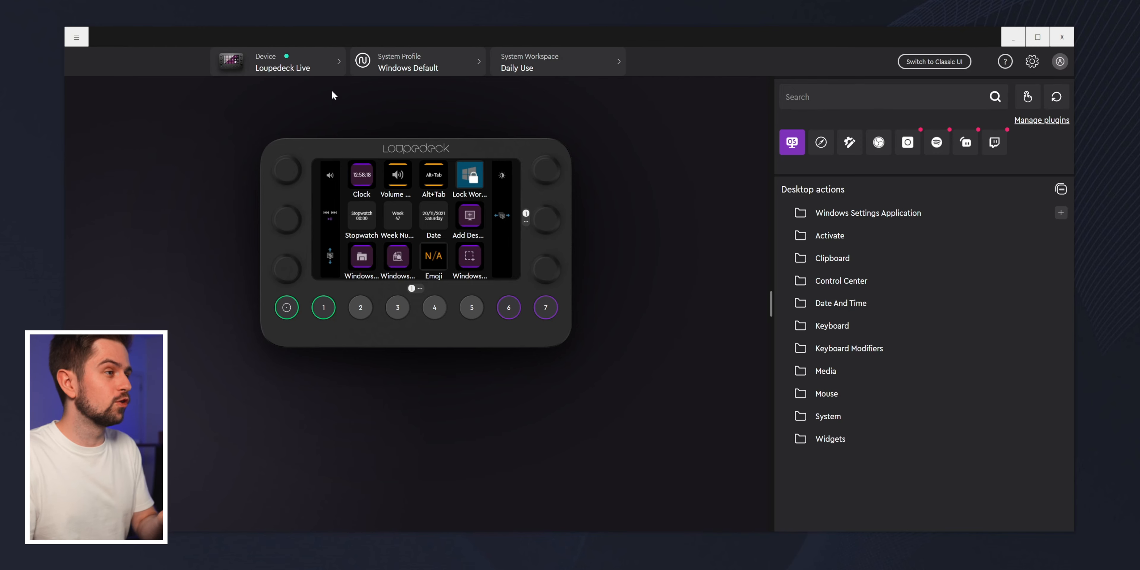
Select the Loupedeck Live device and look through its profile and workspace lists
click(291, 71)
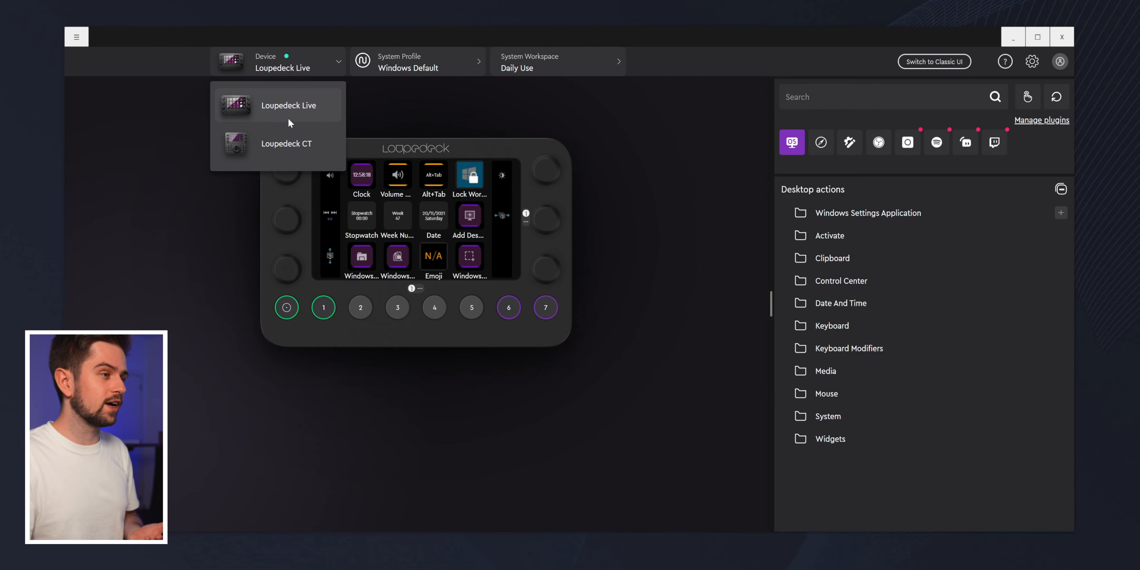
click(272, 106)
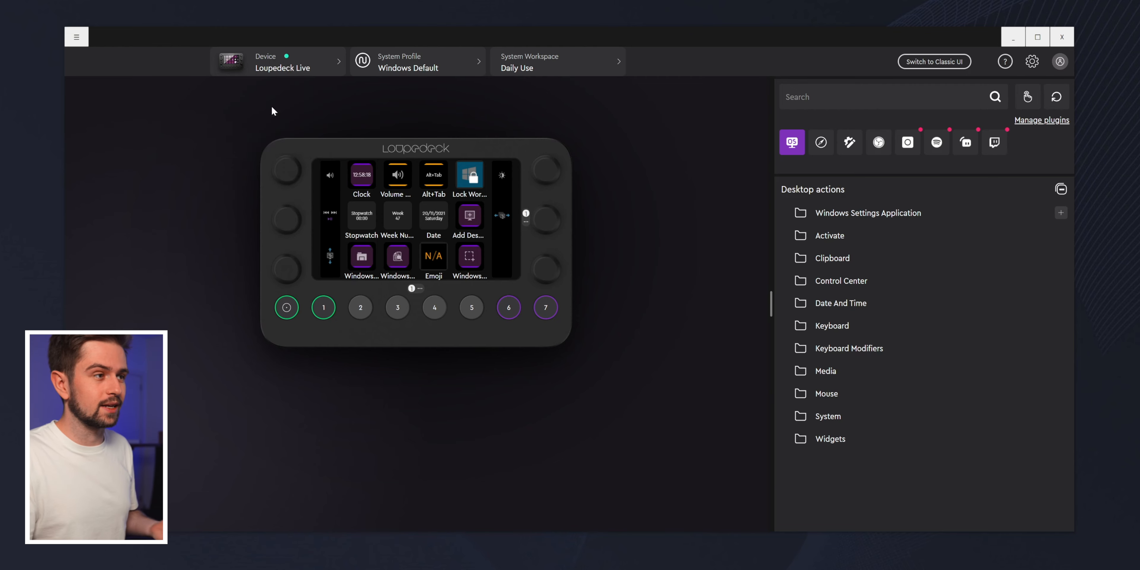
click(401, 68)
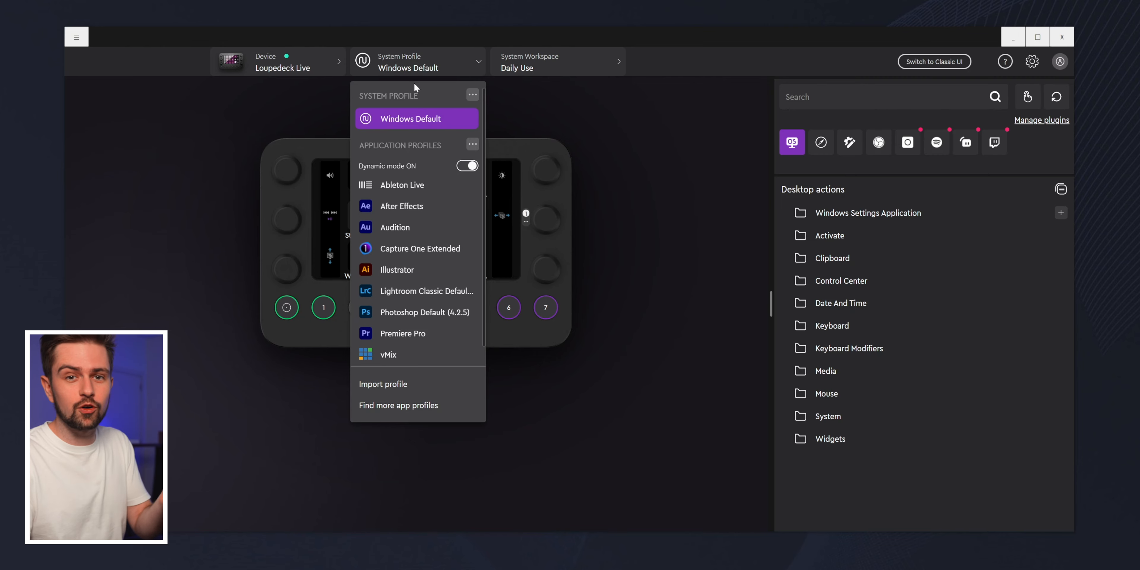
click(408, 67)
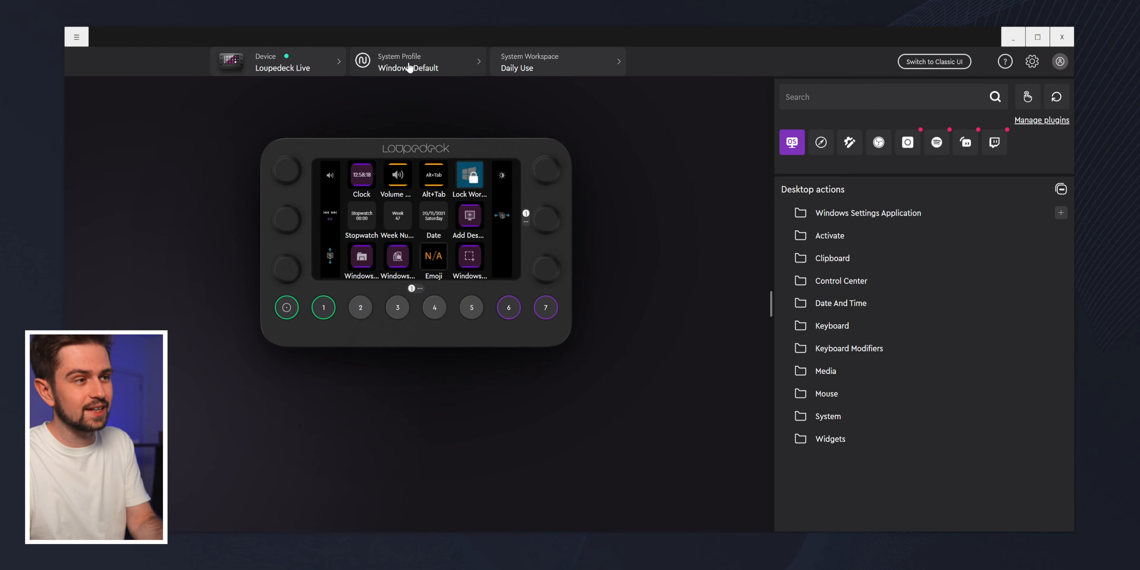
click(541, 68)
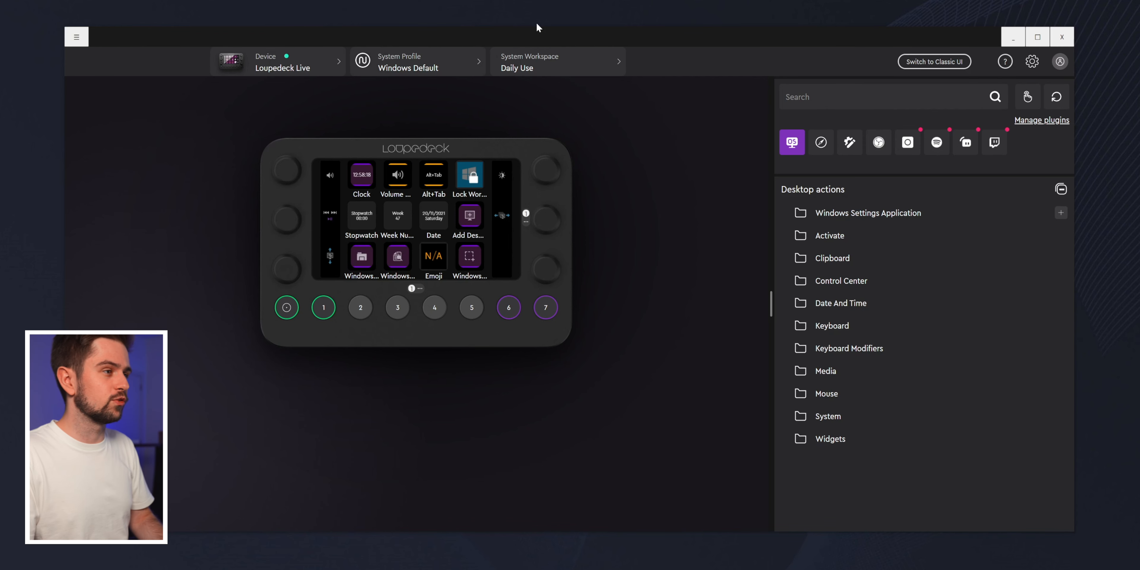
Review the available devices and profiles, keeping Loupedeck Live and the Windows Default system profile selected
click(298, 53)
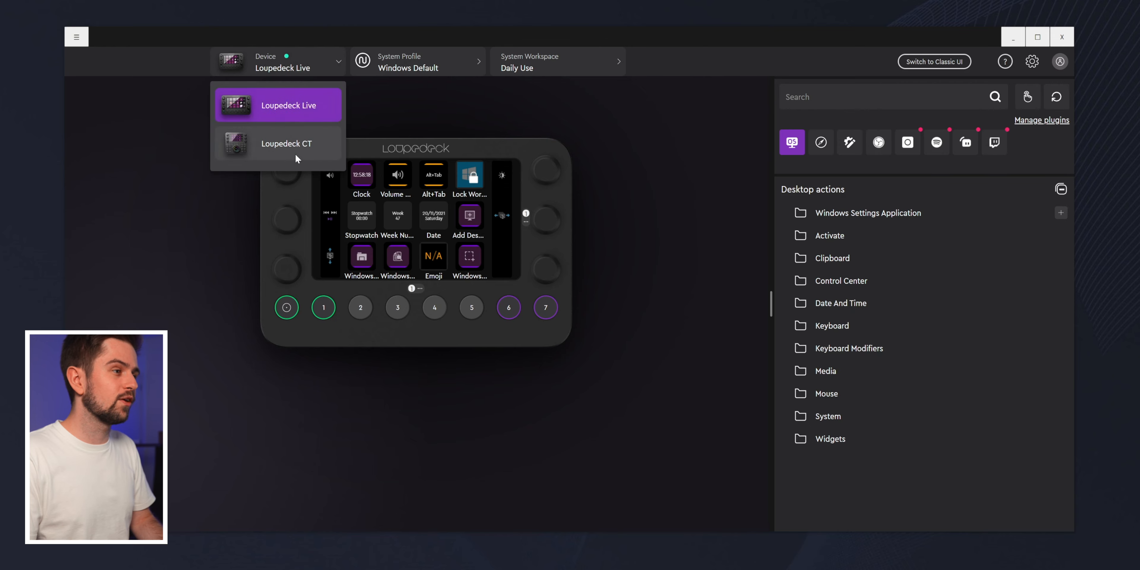
click(296, 109)
click(389, 69)
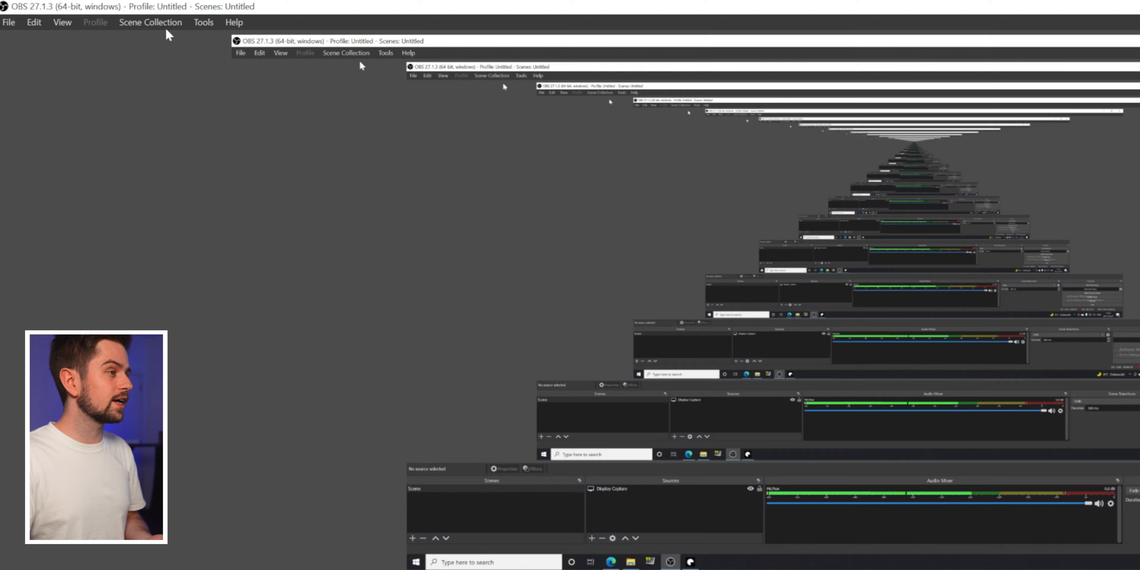
click(120, 20)
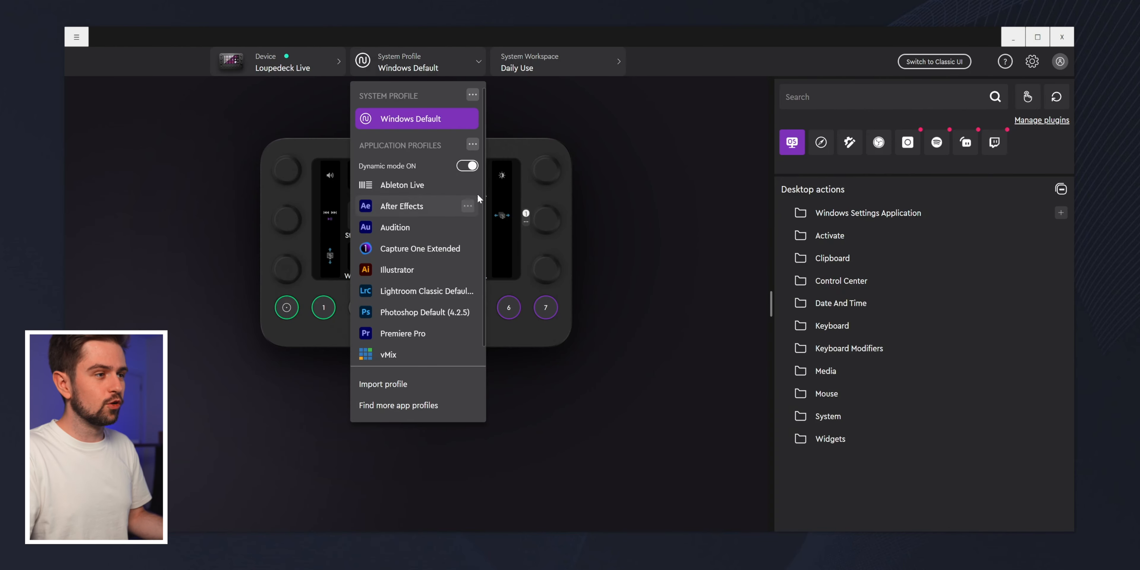
click(399, 112)
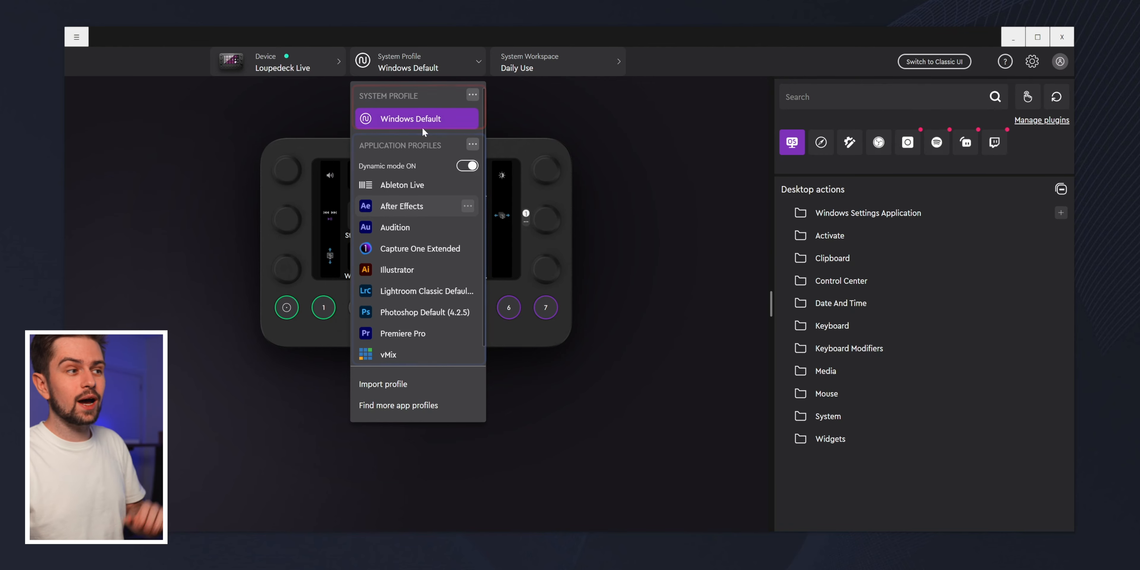
click(414, 73)
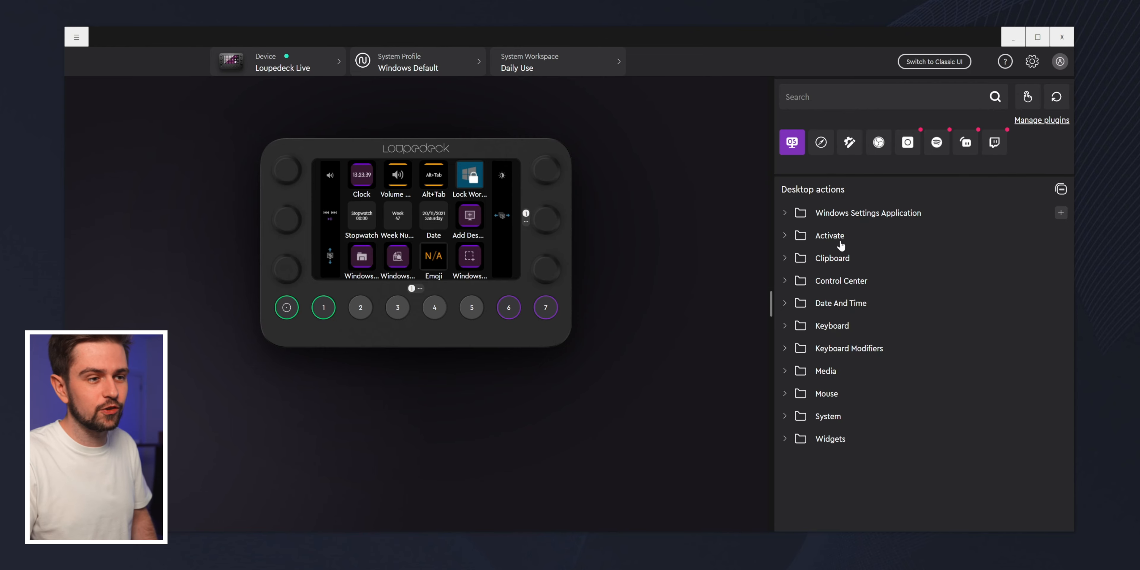
Examine the Activate group of the desktop actions and the other action categories, including the custom actions
click(782, 236)
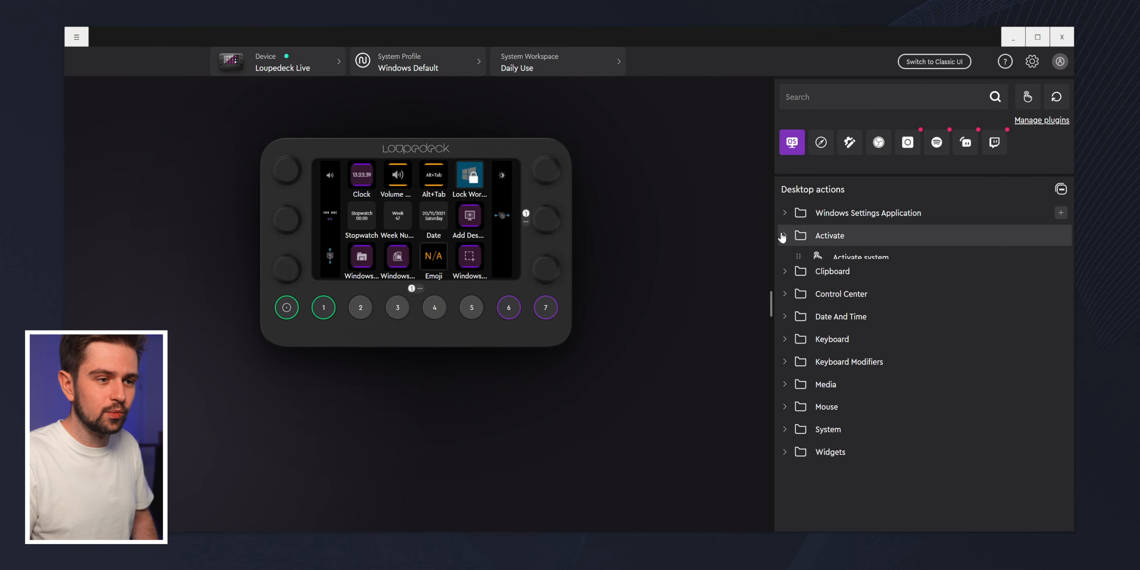
click(820, 143)
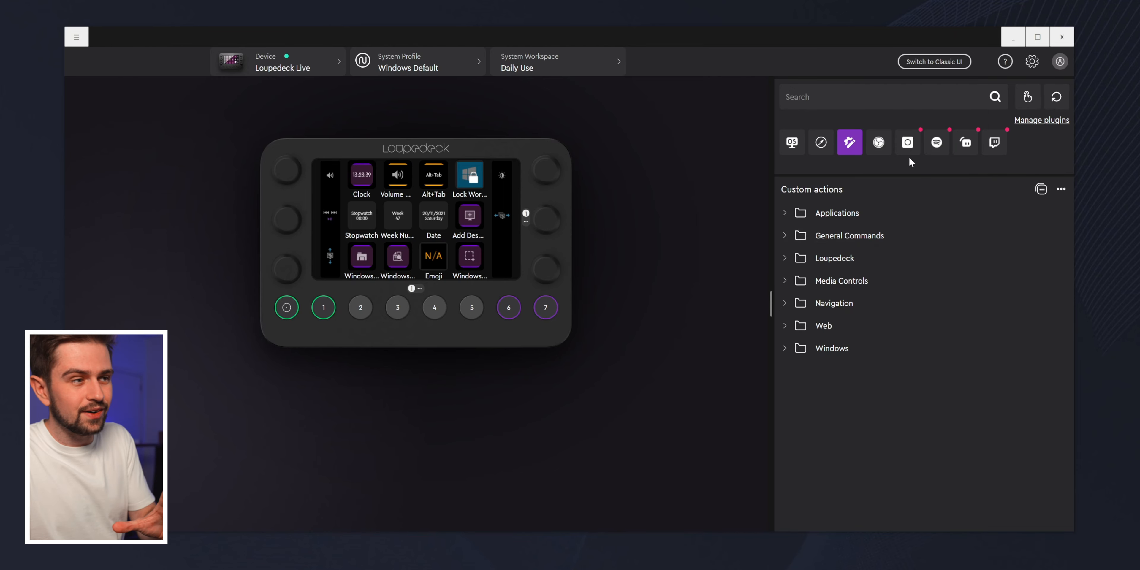
Switch to the Photoshop Default (4.2.5) application profile and browse its action groups, including Export and Edit
click(441, 70)
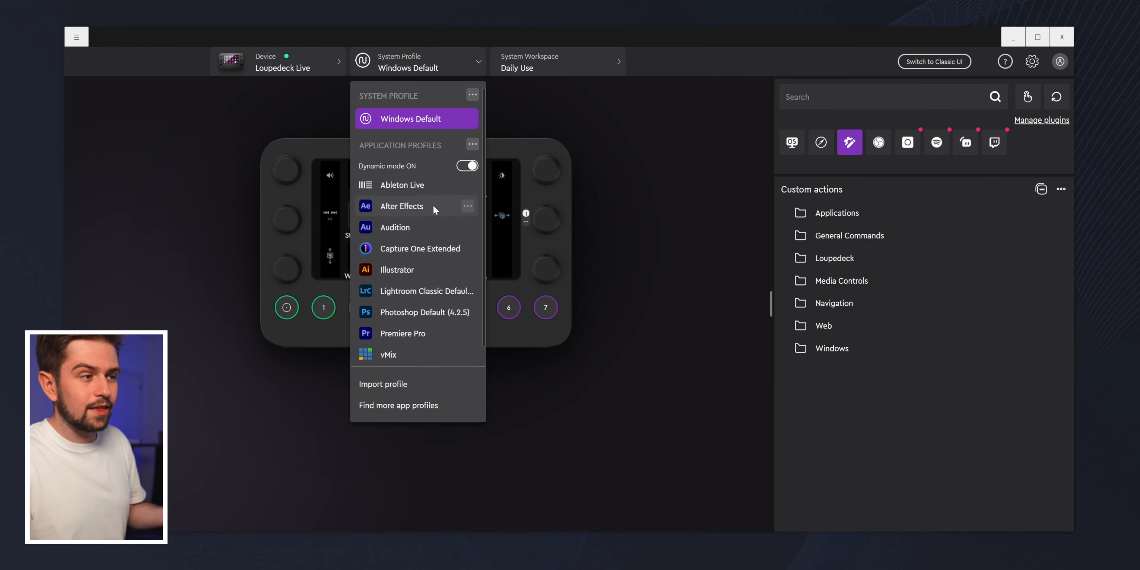
click(404, 312)
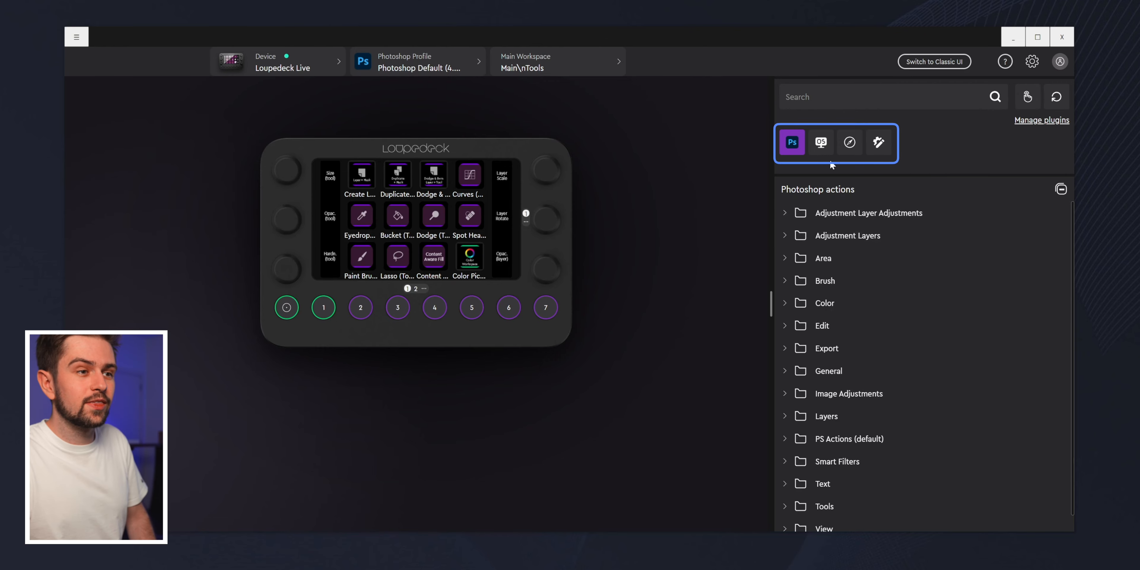
click(822, 142)
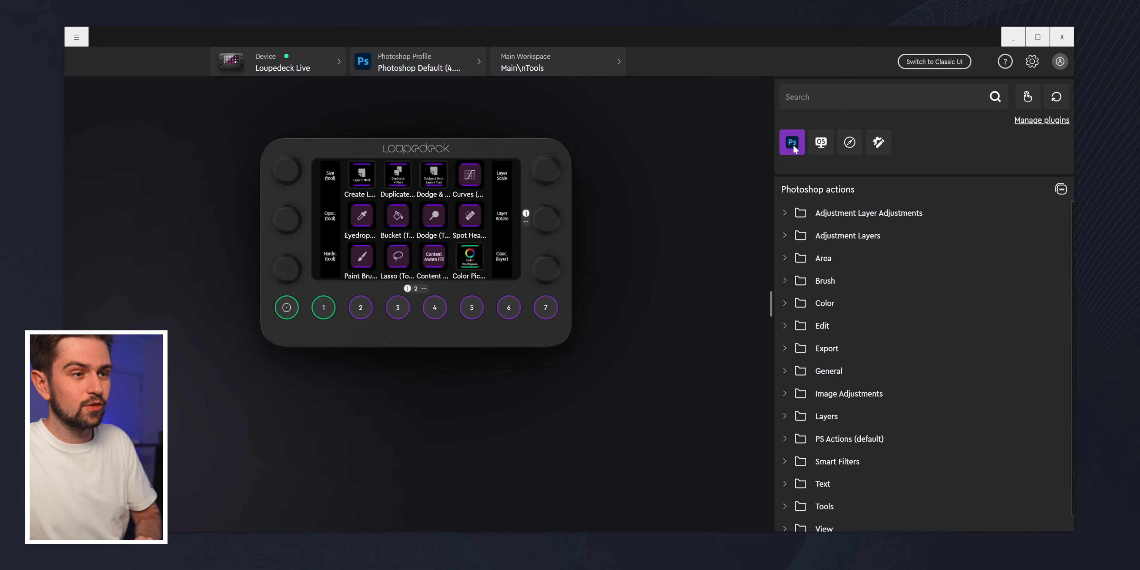
scroll(867, 336, down, 1)
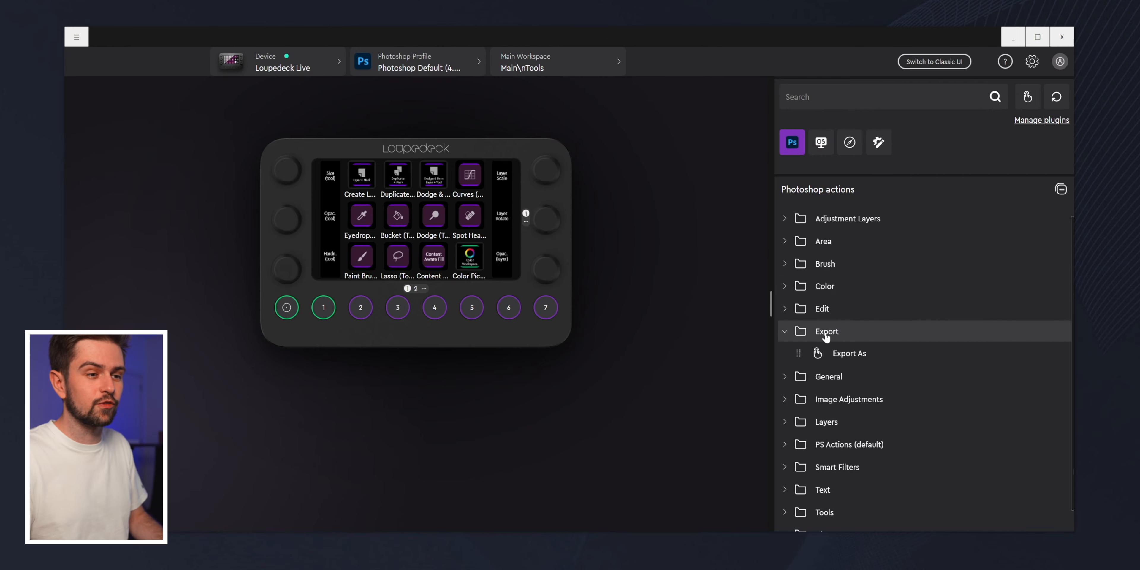
click(844, 315)
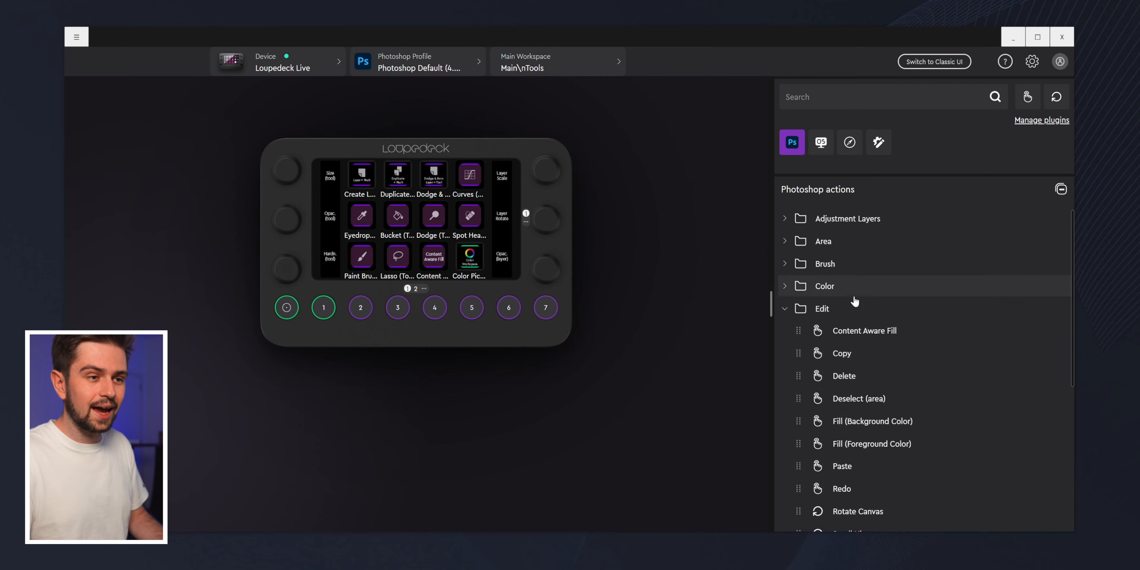
click(834, 265)
click(831, 246)
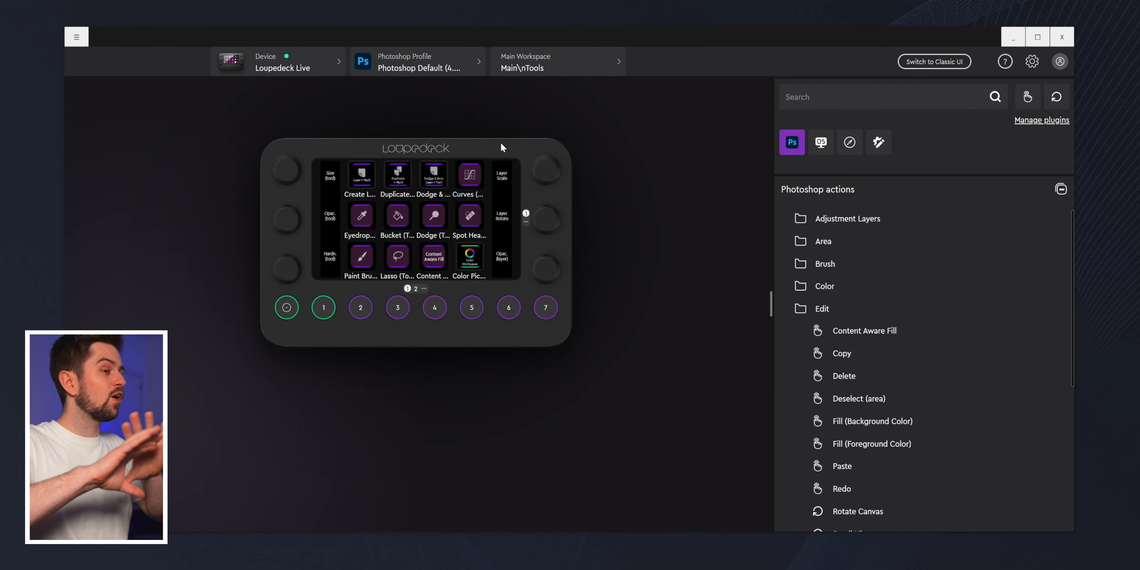
Switch to the Audition application profile and look through its list of action groups
click(418, 62)
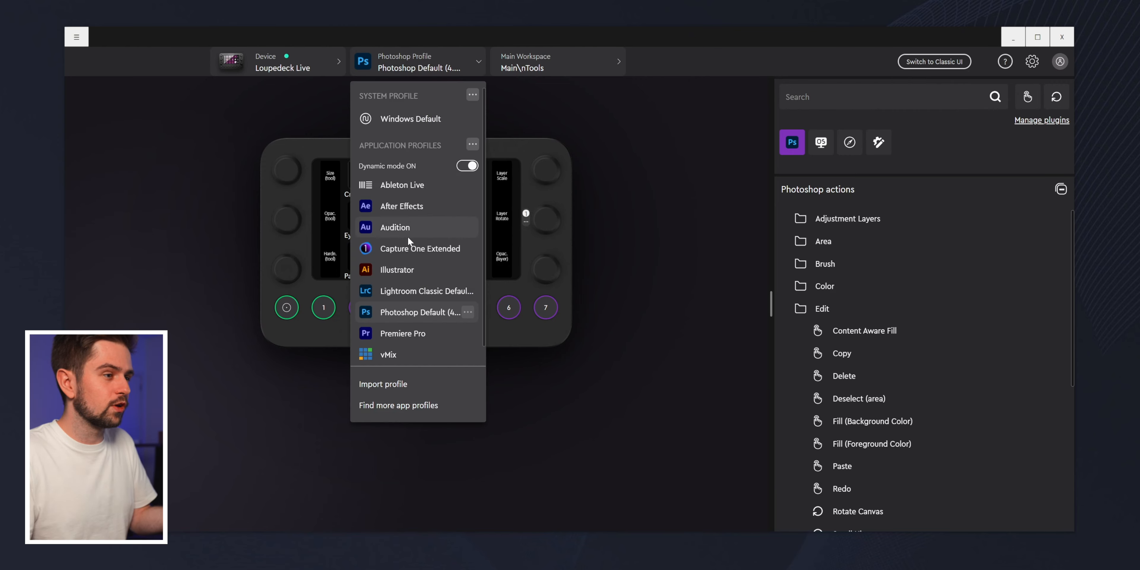
key(Escape)
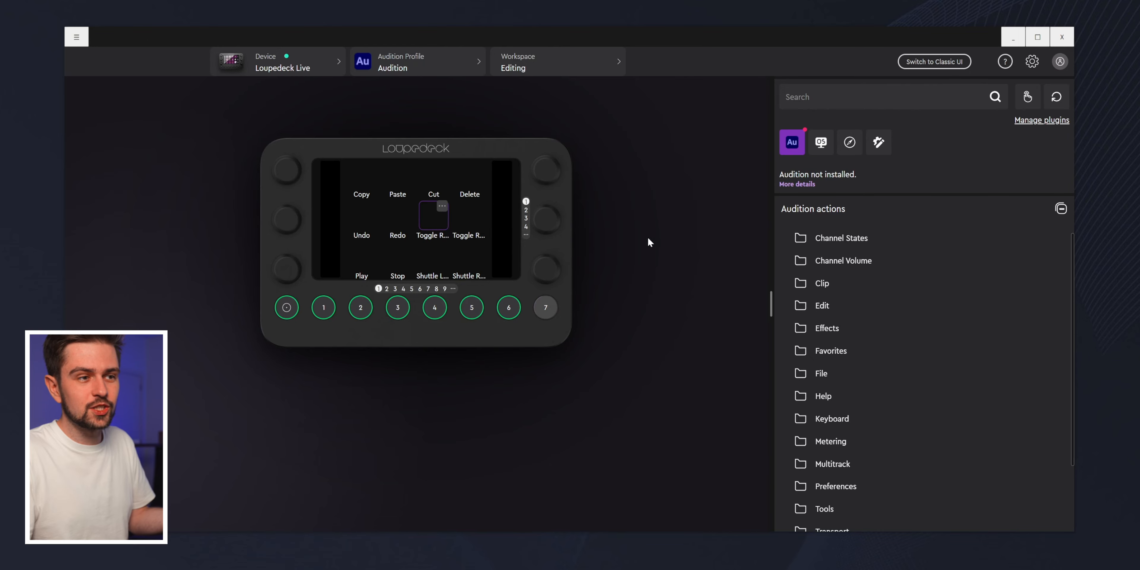
scroll(810, 345, down, 4)
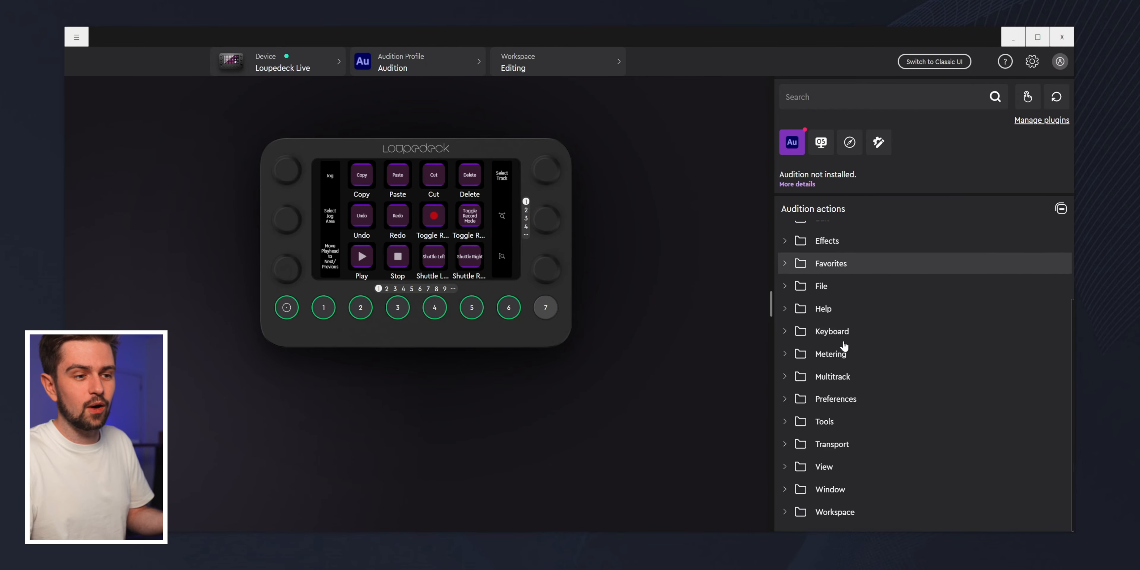
scroll(852, 352, up, 5)
scroll(846, 305, down, 5)
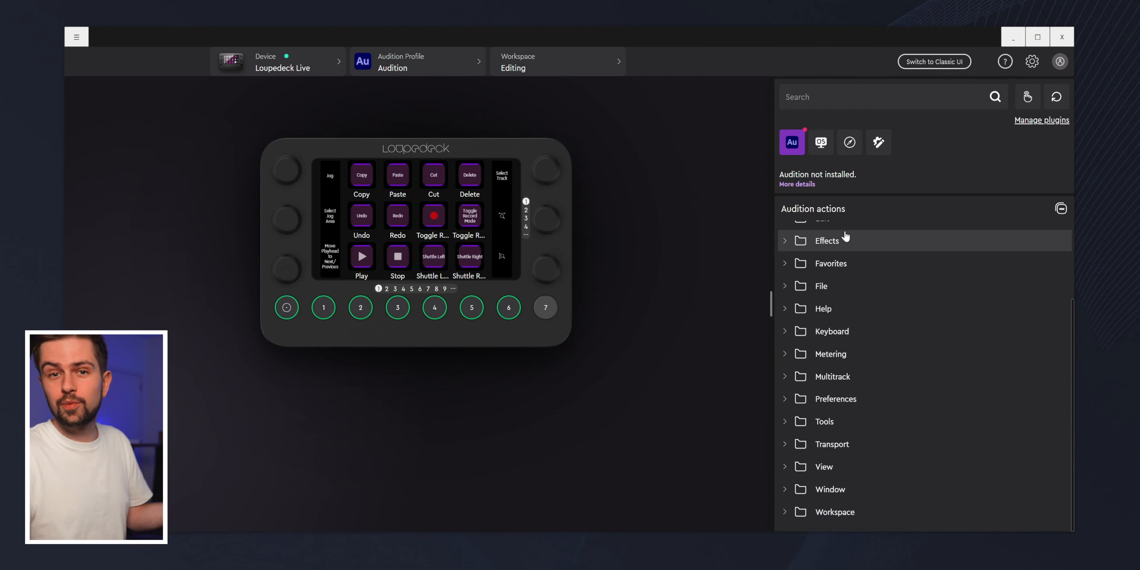
Turn off dynamic mode for the application profiles and keep the Audition profile selected
click(429, 71)
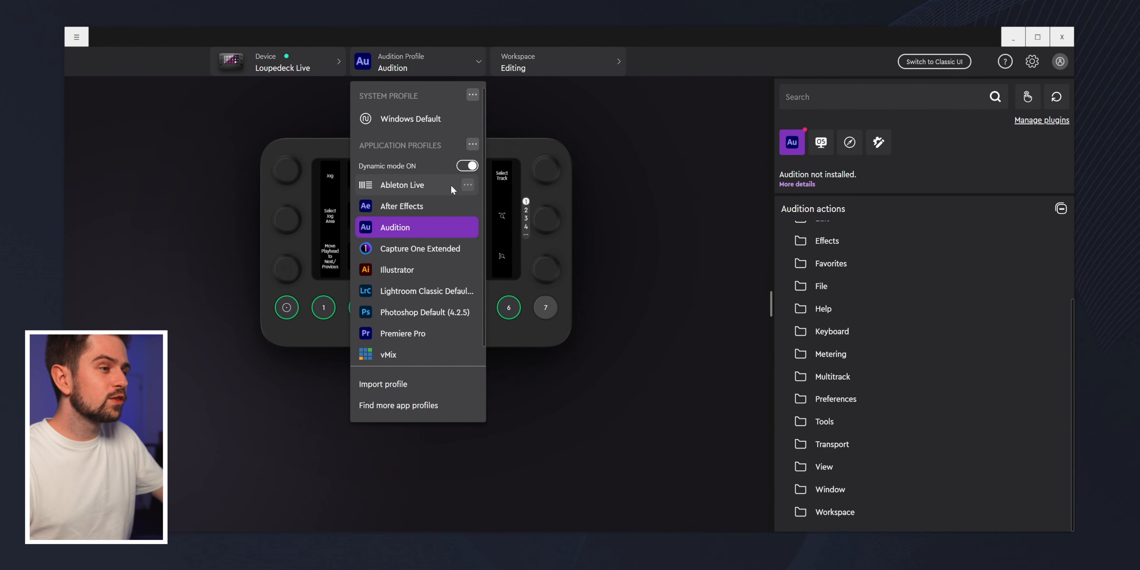
click(464, 167)
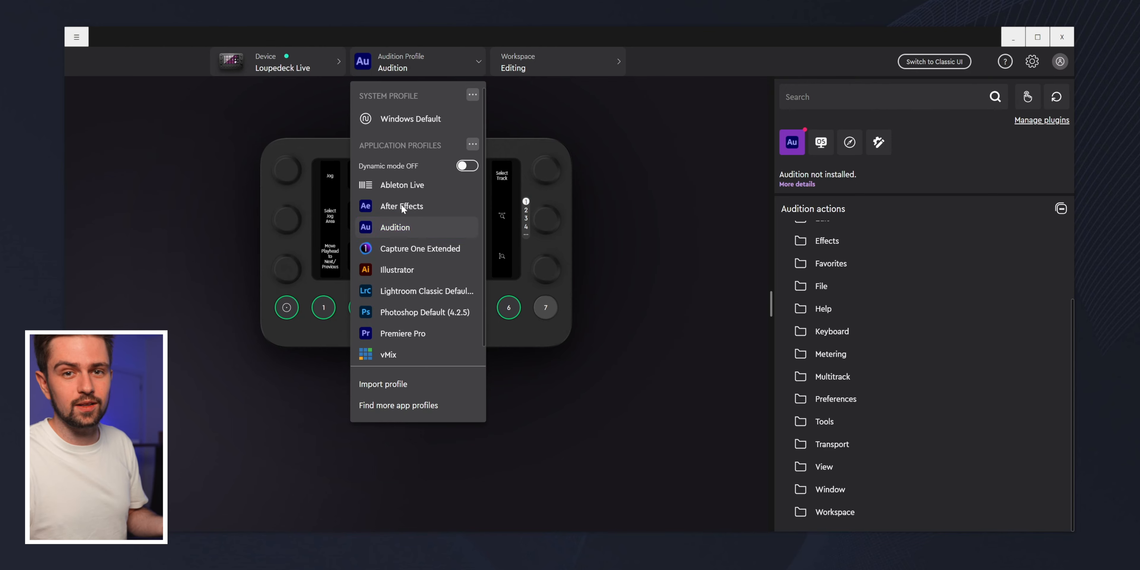
click(396, 227)
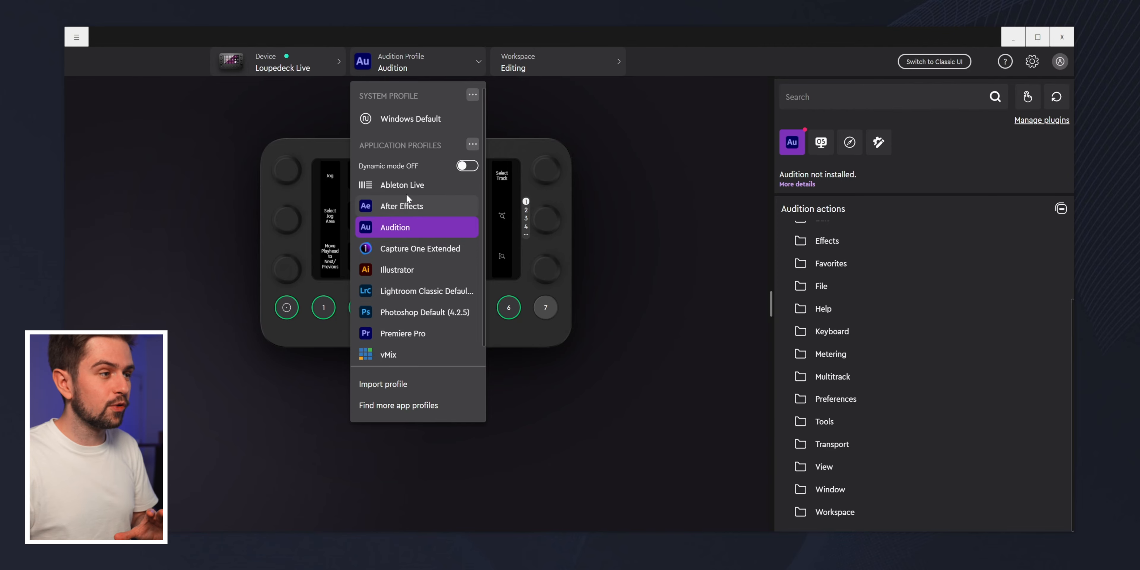
Review the list of supported applications and the form for adding an application, leaving both without changes
click(472, 144)
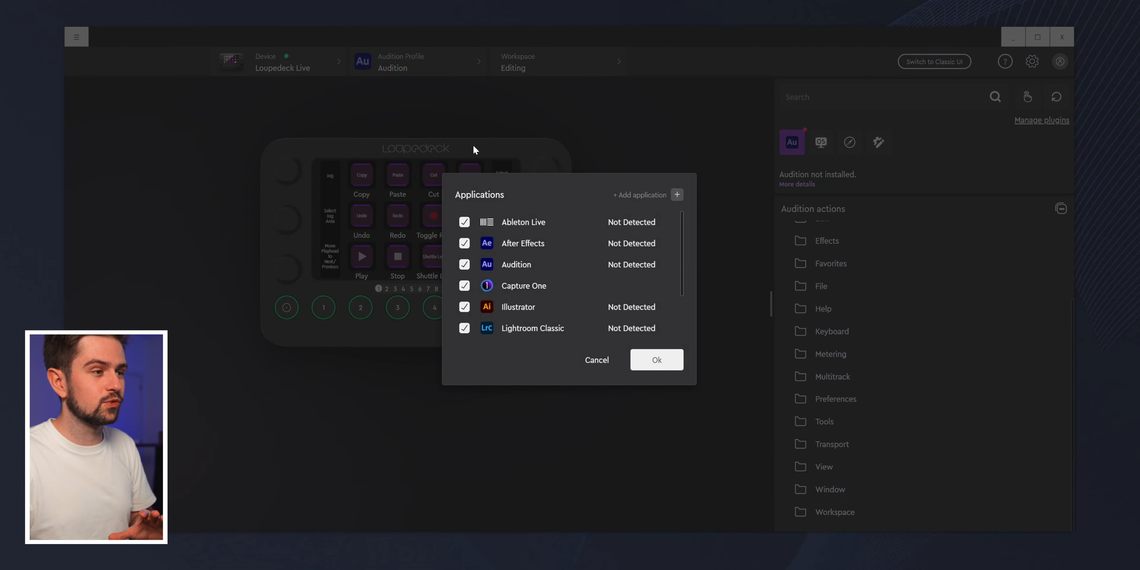
scroll(511, 261, down, 3)
scroll(511, 261, up, 3)
scroll(524, 279, down, 3)
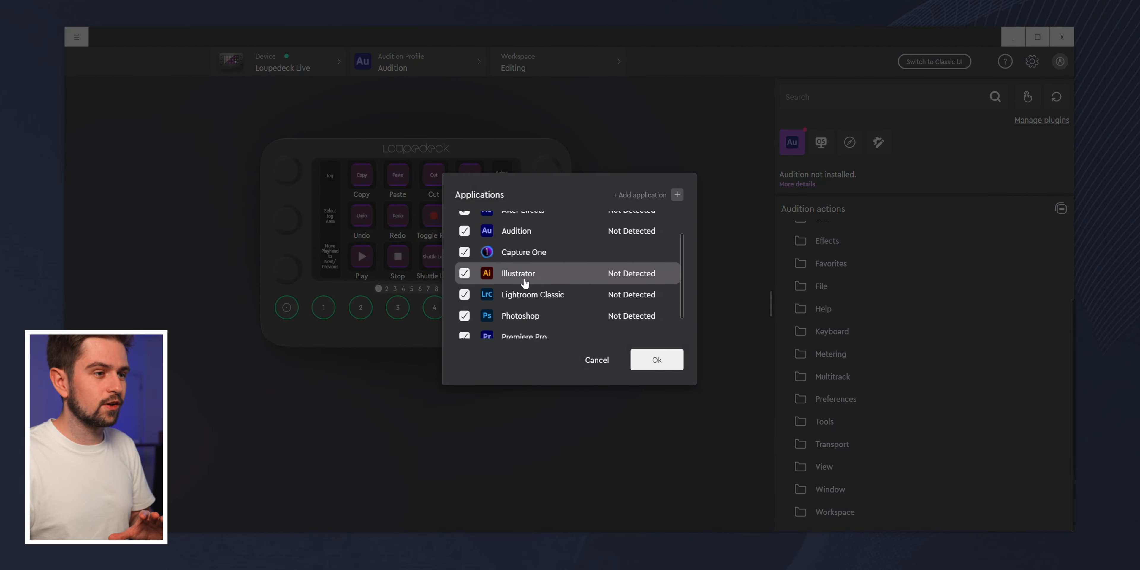
scroll(523, 278, up, 3)
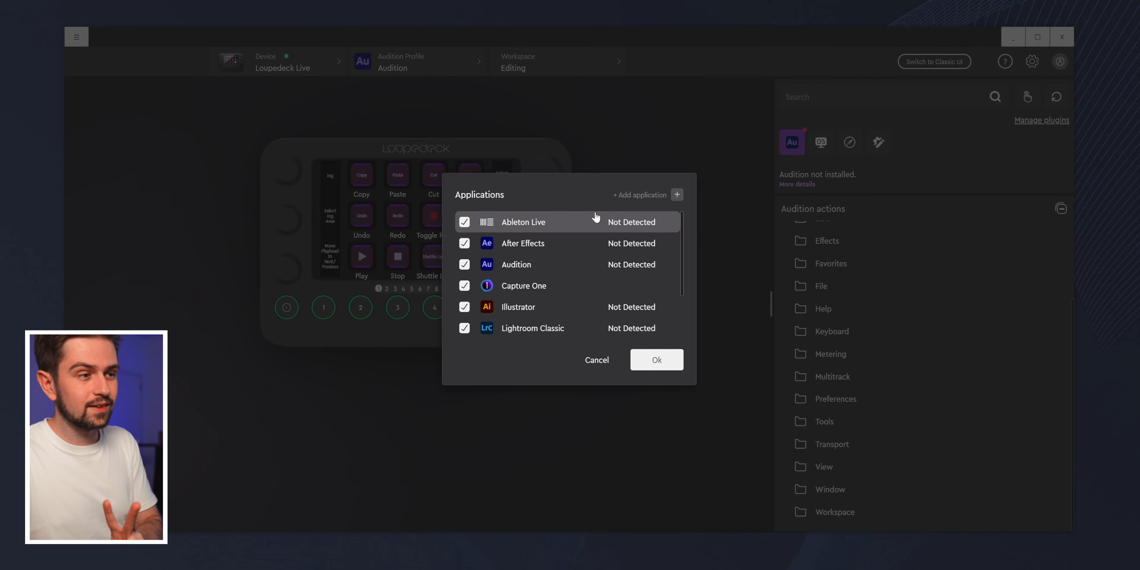
click(677, 195)
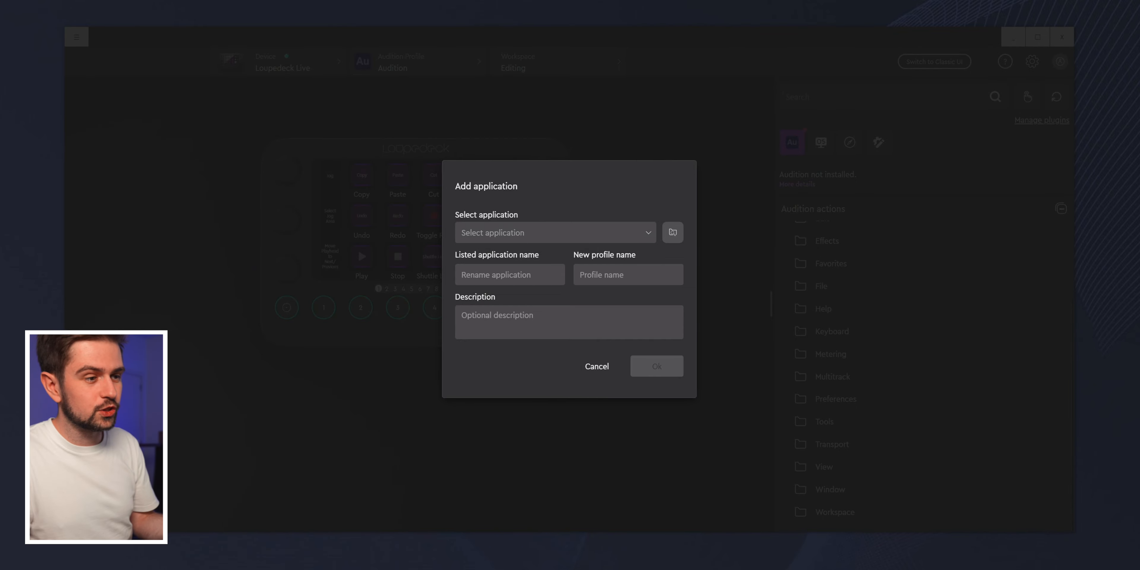
click(600, 366)
click(657, 359)
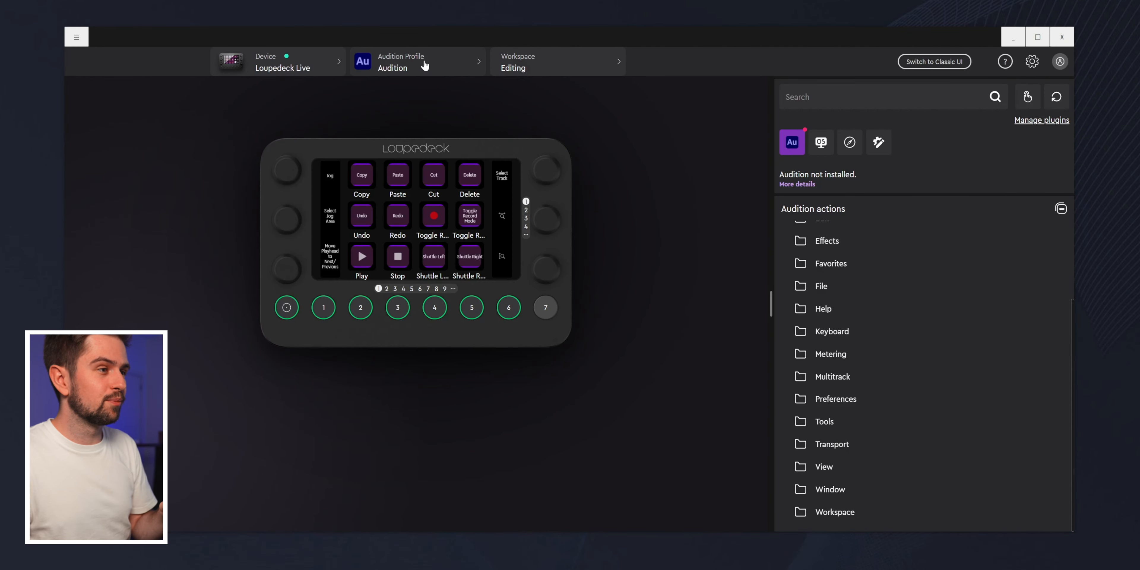
Find more app profiles on the Loupedeck support site, expand the full custom profiles list and open the Mozilla Firefox profile page
click(423, 62)
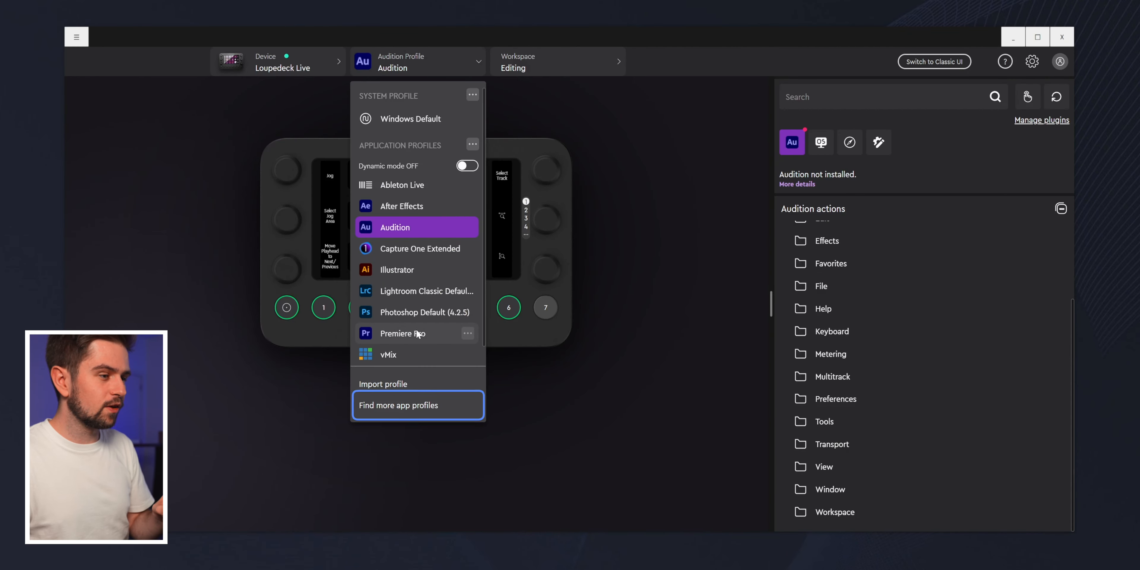
click(425, 406)
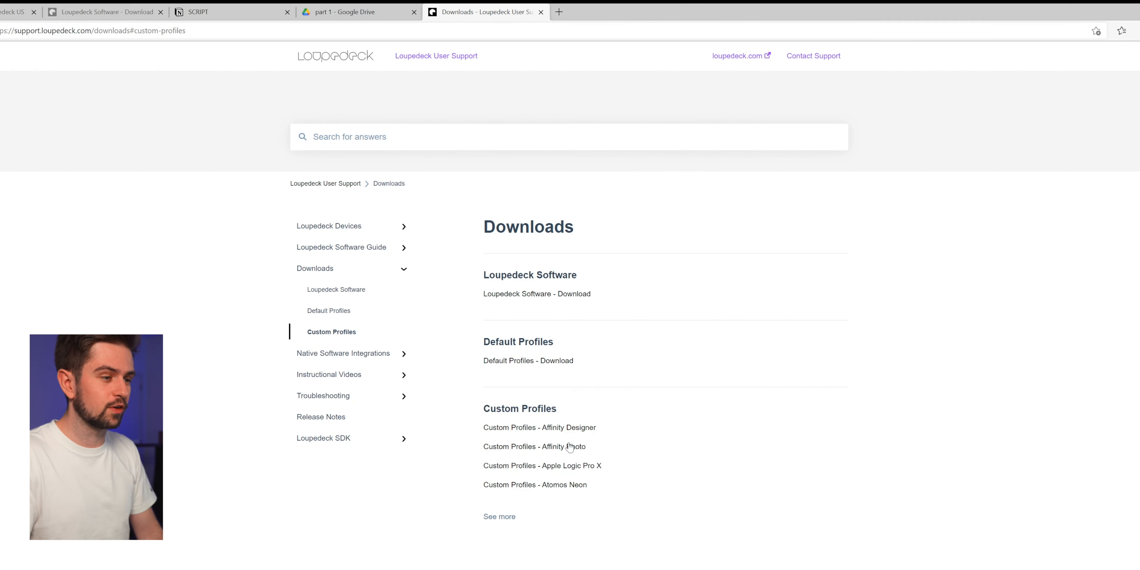
click(508, 517)
scroll(610, 469, down, 8)
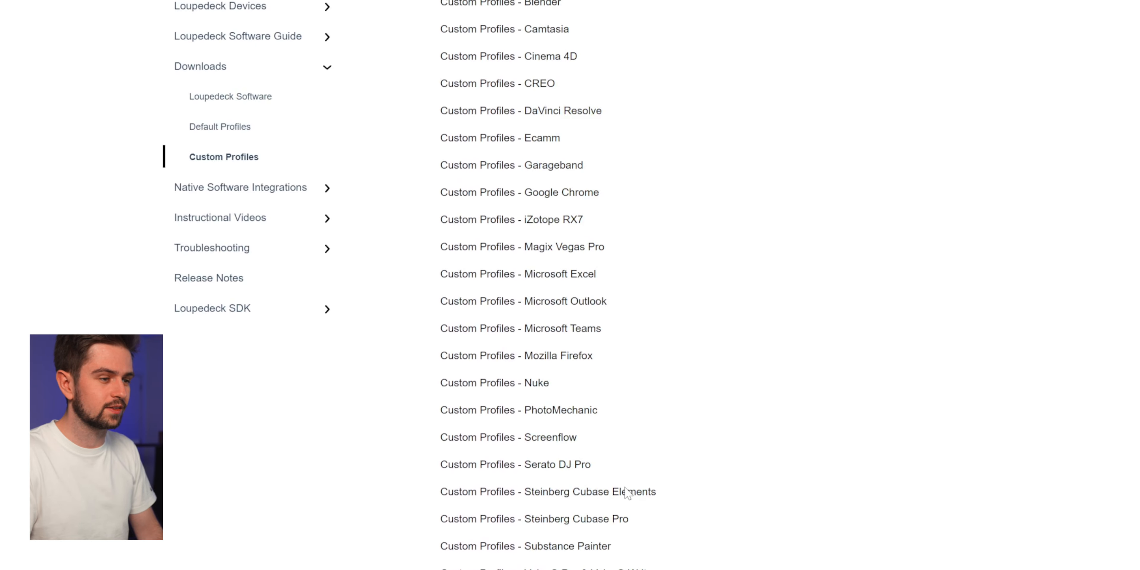
scroll(625, 488, down, 2)
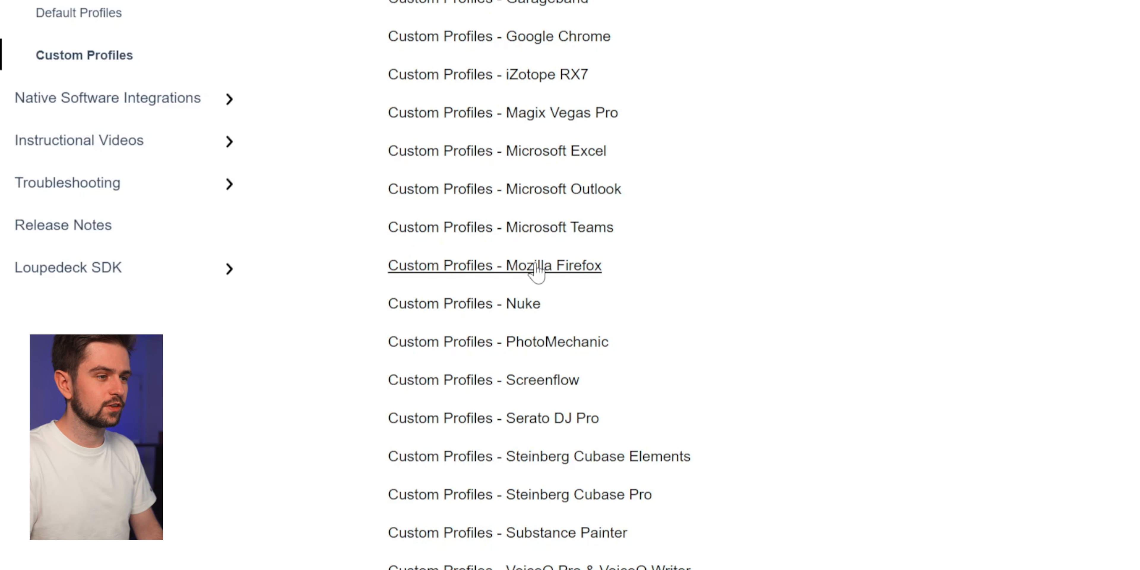
click(535, 268)
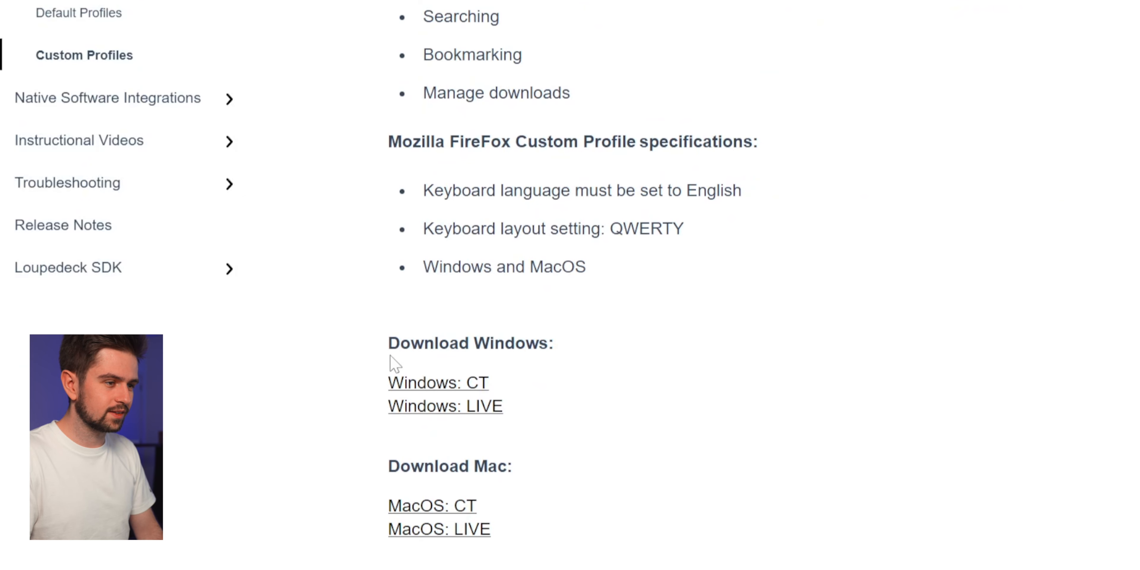
Download the Windows: LIVE version of the Mozilla Firefox custom profile
drag(409, 354, 580, 349)
click(428, 421)
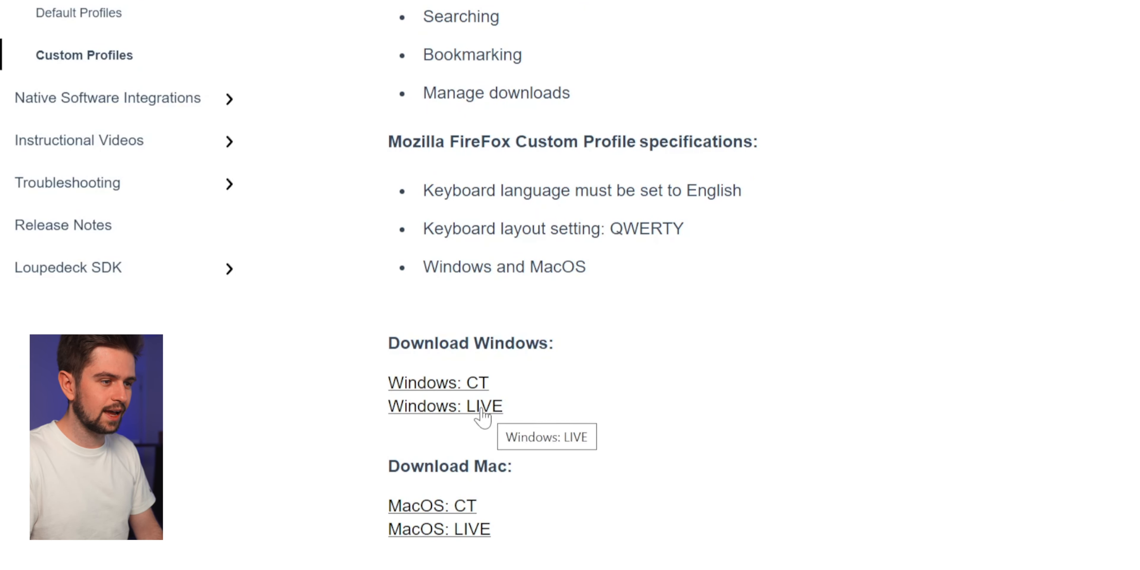
click(482, 410)
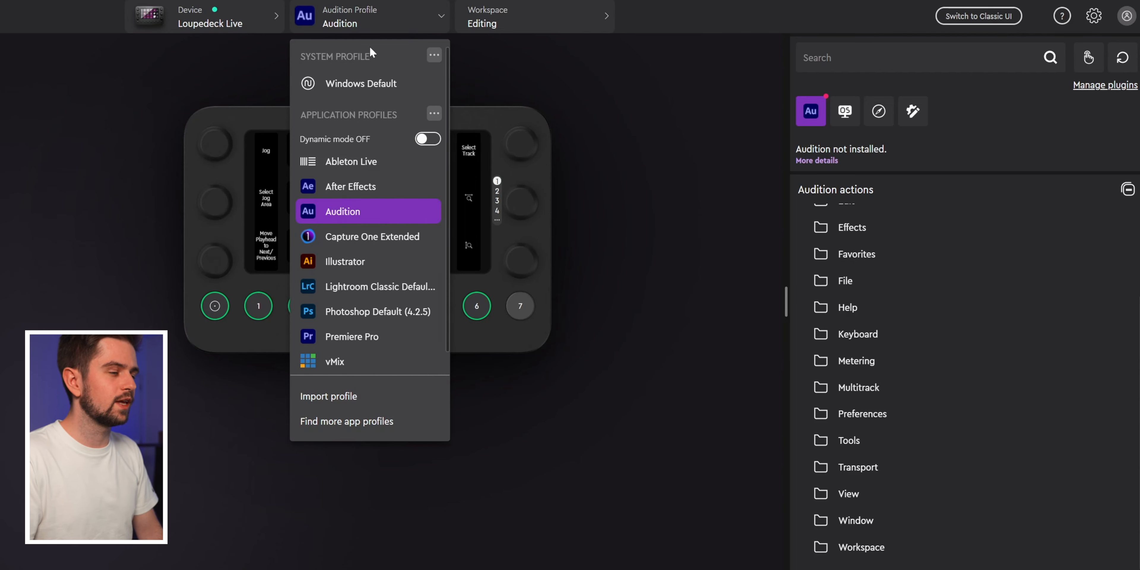
Return to the Loupedeck software and import the profile file LIVE_Firefox_Default_Windows.lp4 from the Downloads folder
click(360, 398)
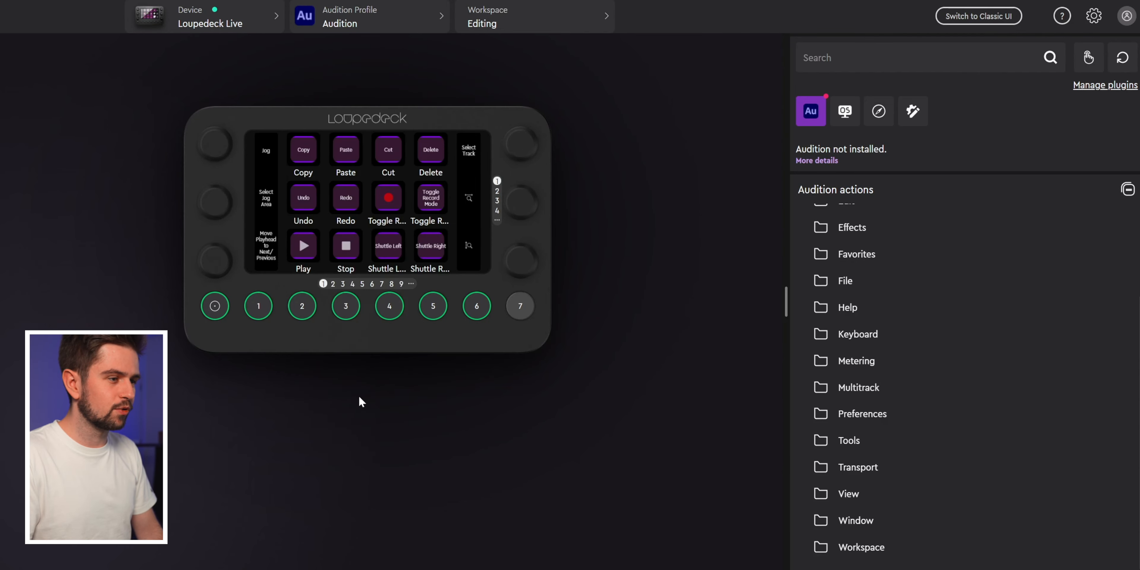
click(17, 86)
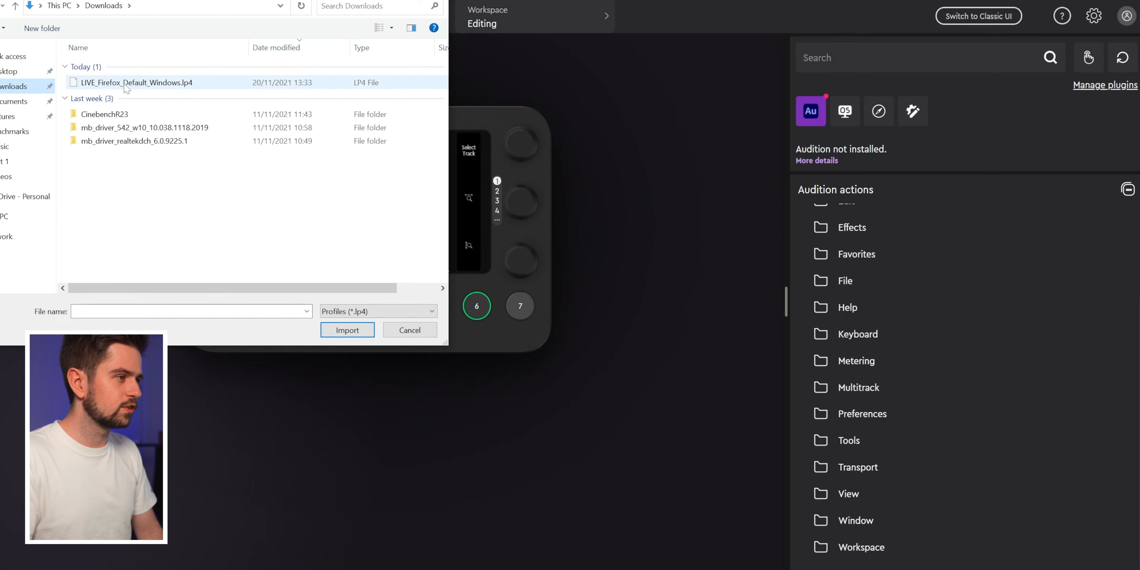
double_click(126, 84)
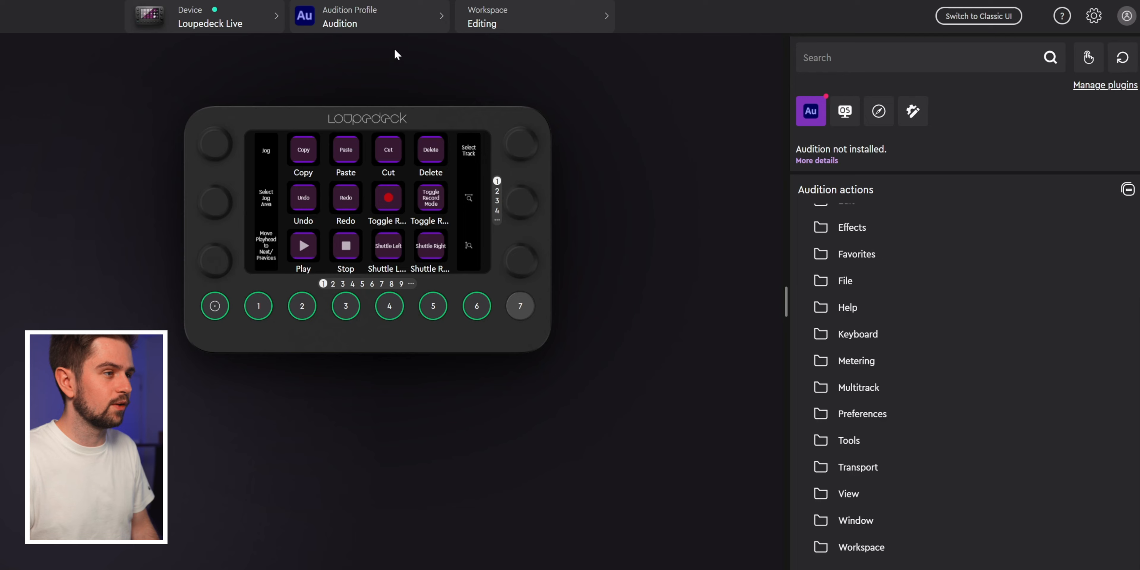
Switch the device from the Audition profile to the Windows Default system profile
click(388, 22)
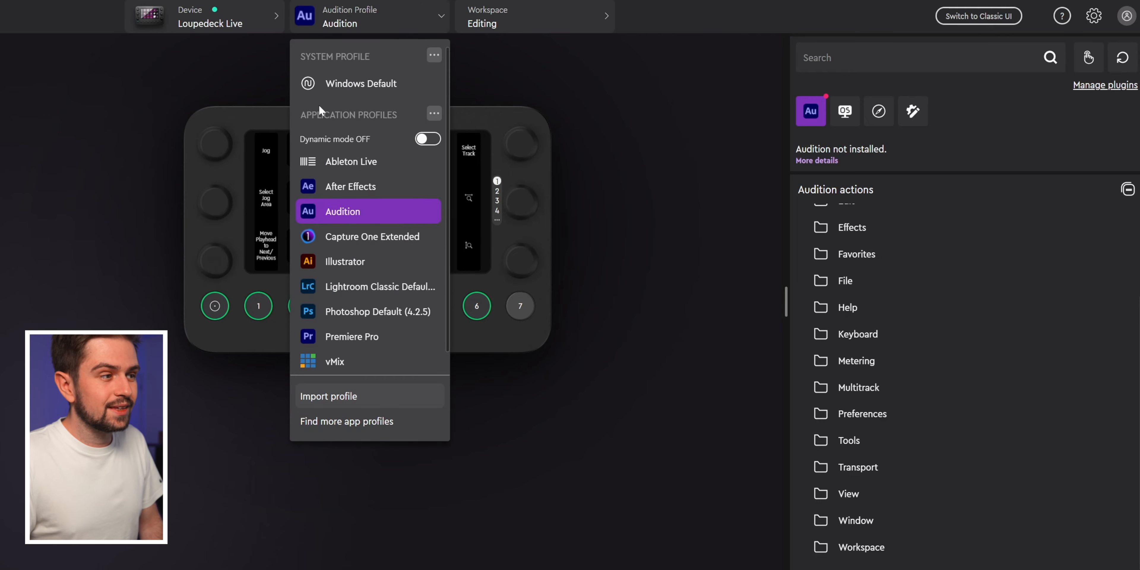
click(425, 136)
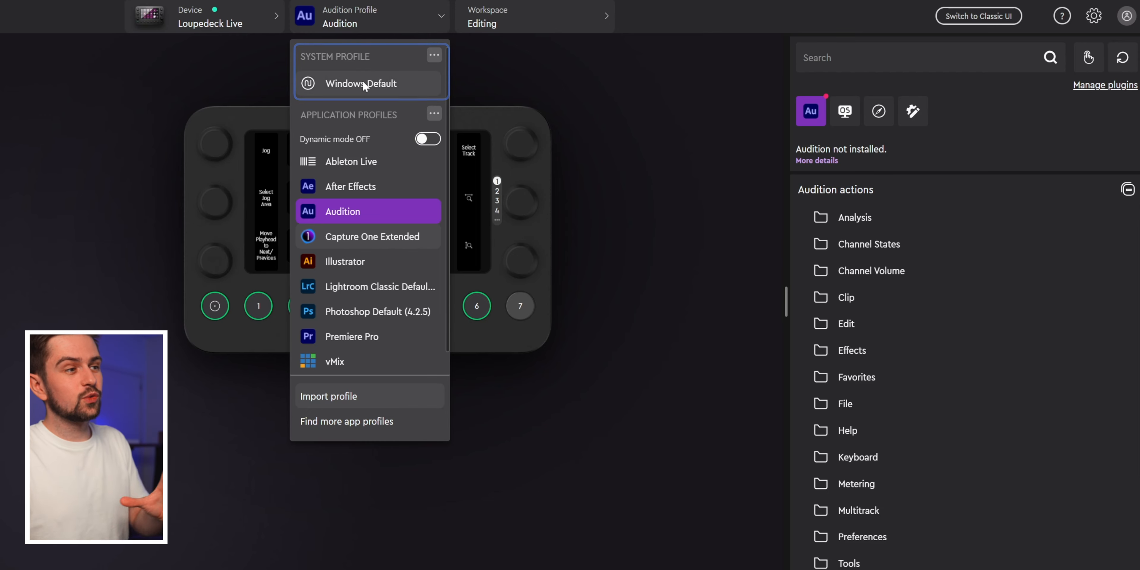
key(Escape)
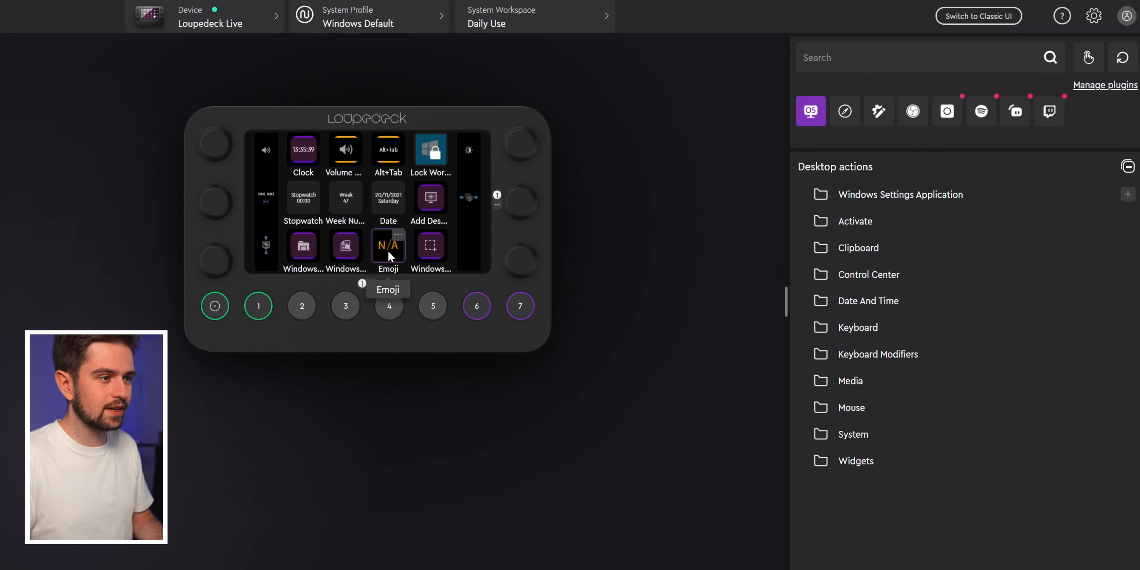
Add an empty simplified system profile named "tutorial simplified profile"
click(367, 22)
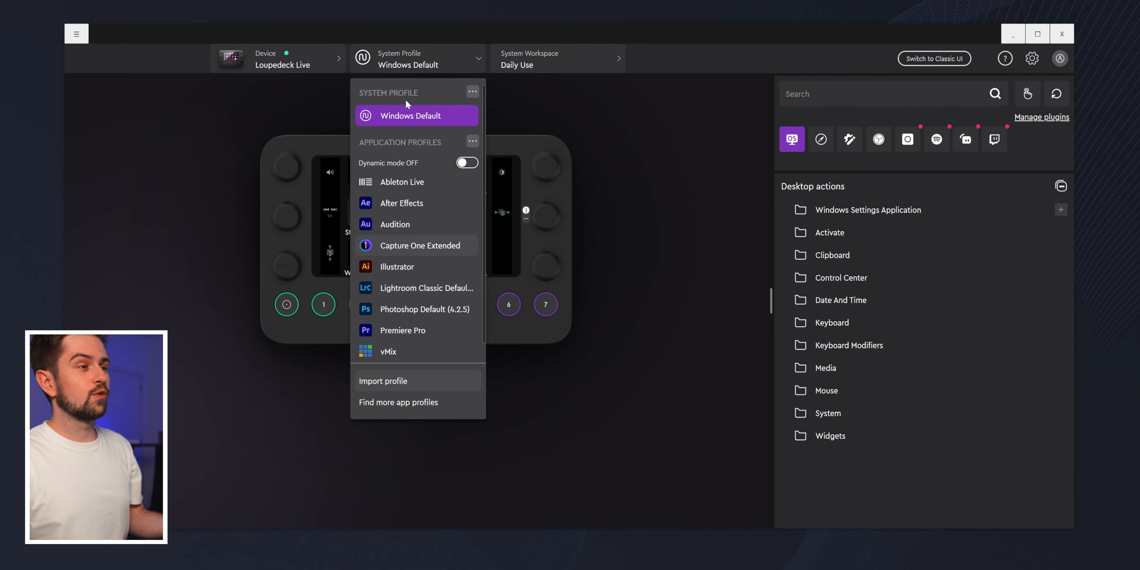
click(473, 92)
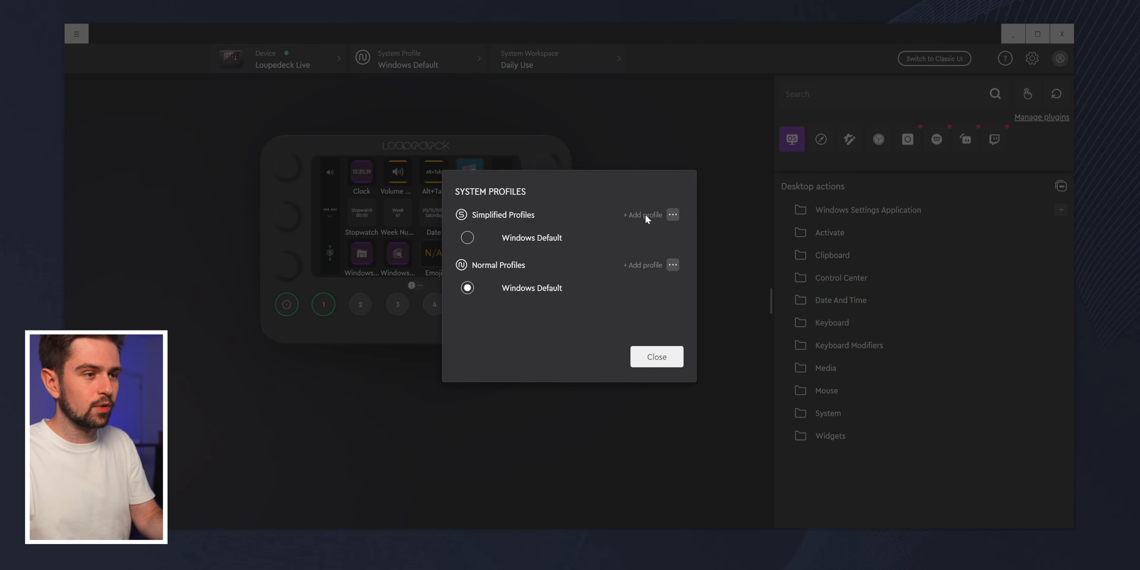
click(673, 216)
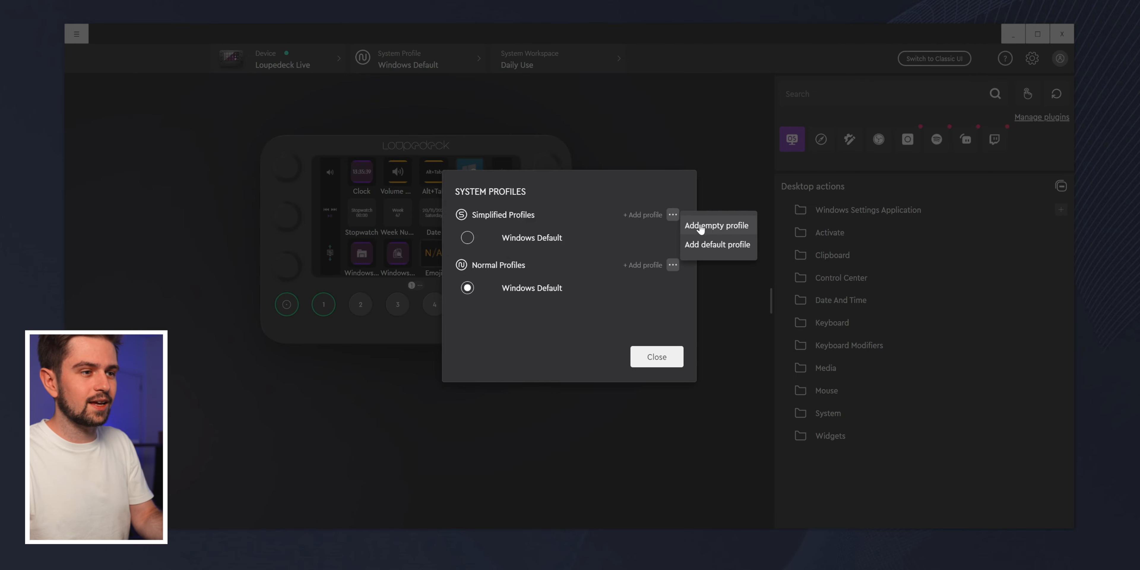
click(708, 227)
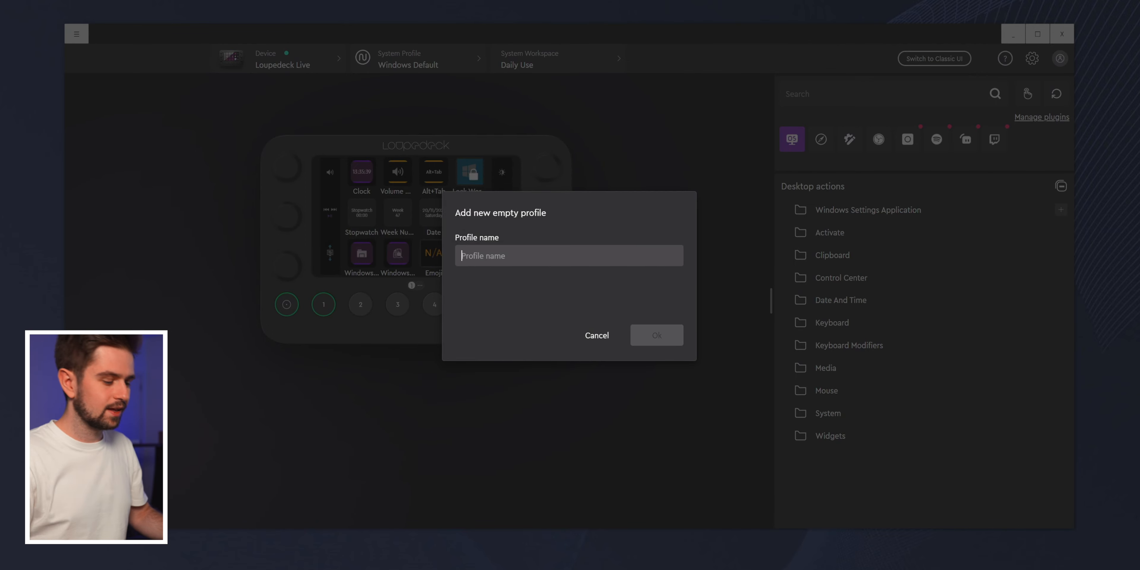
text(tutorial simplified profile)
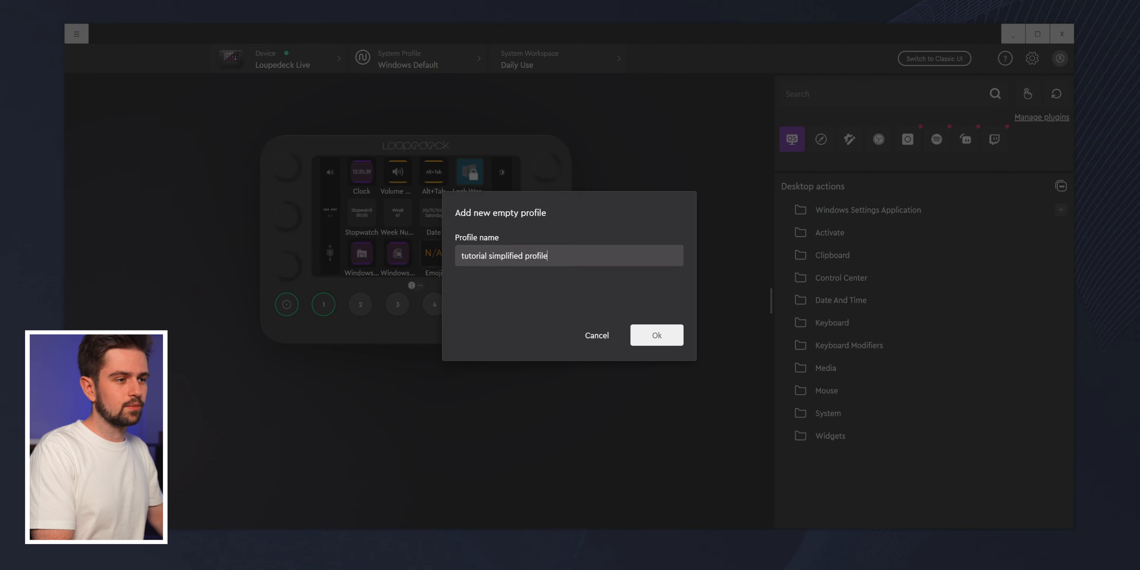
click(648, 327)
Add an empty profile named "tutorial normal profile" under the normal system profiles
click(494, 62)
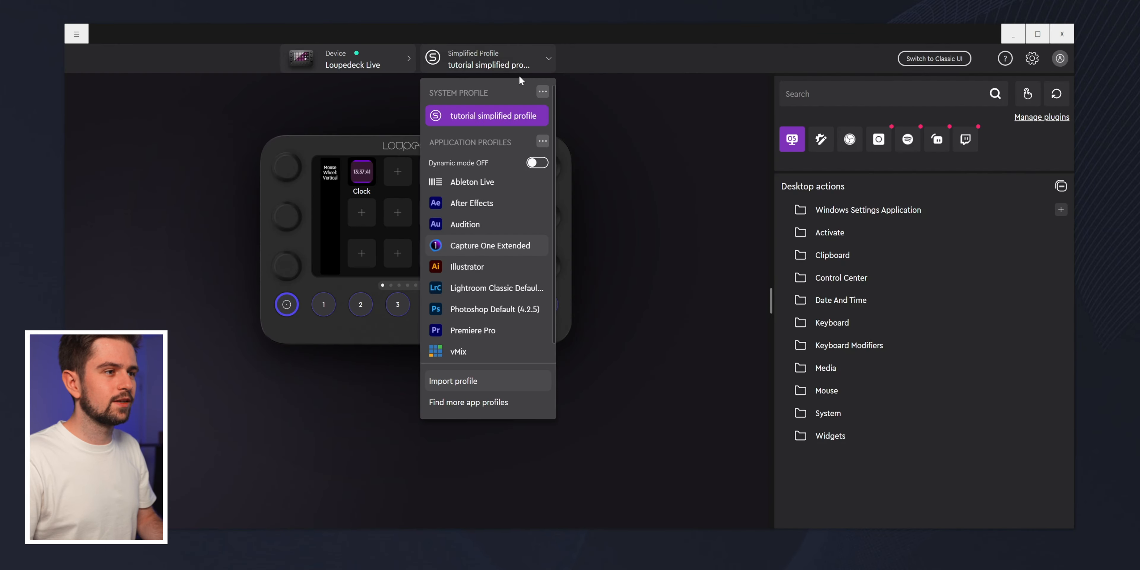
click(542, 93)
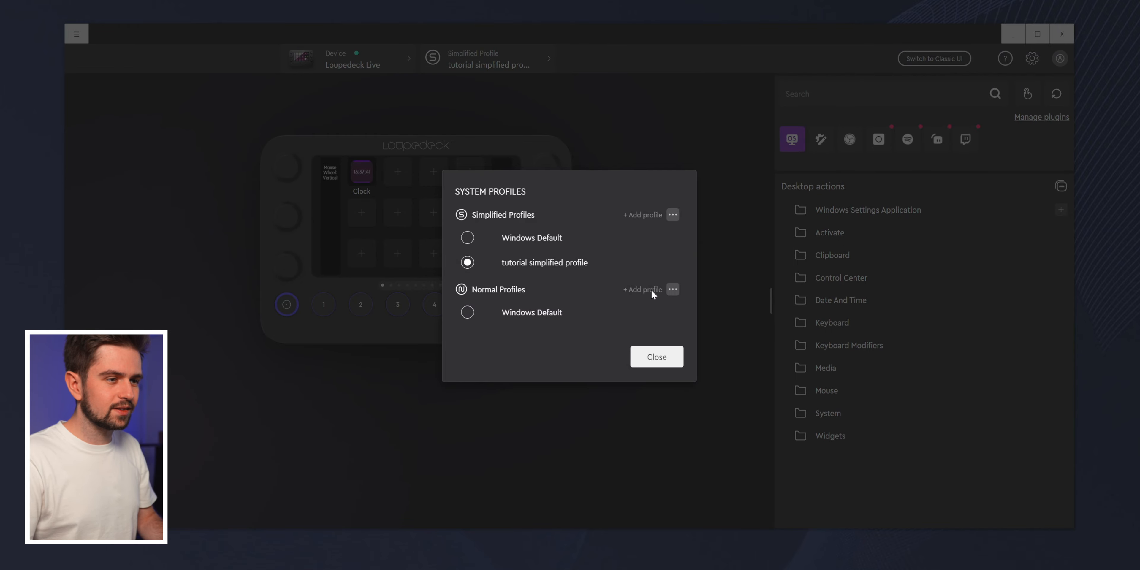
click(672, 289)
click(700, 301)
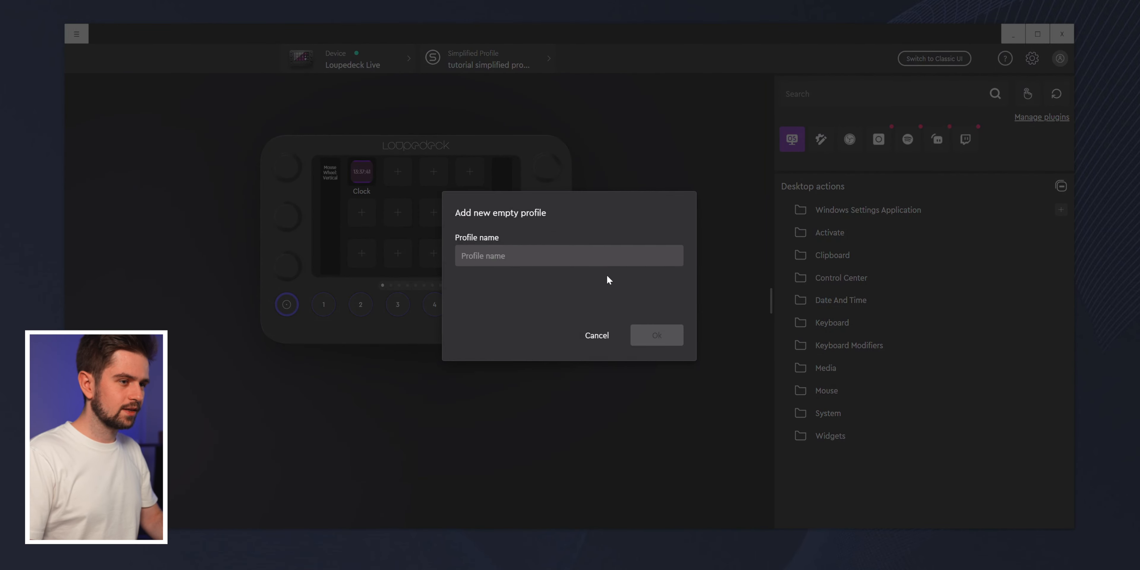
text(tutorial normal profile)
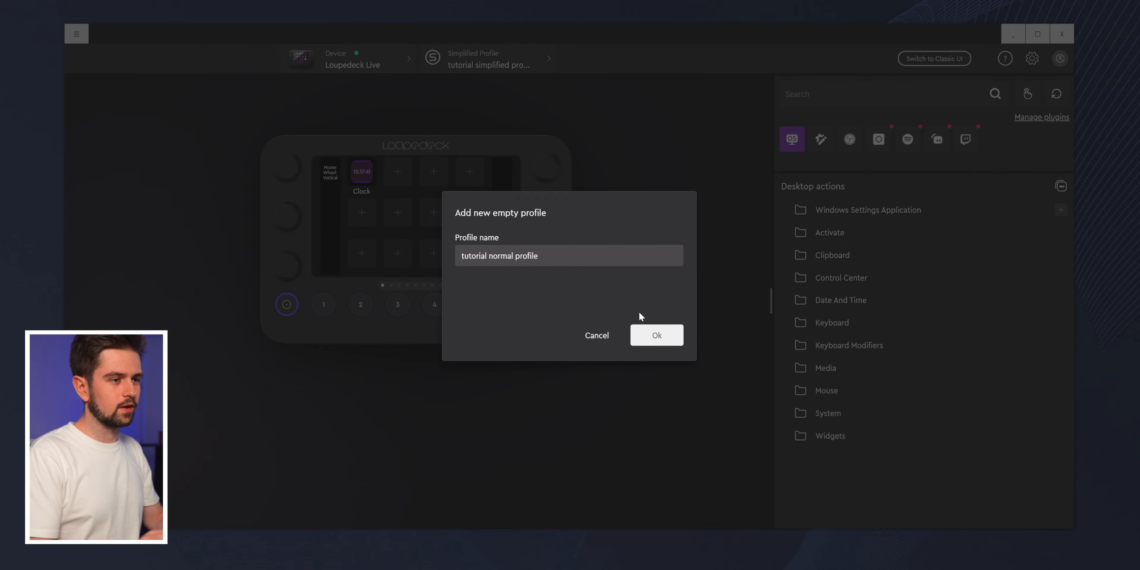
click(646, 335)
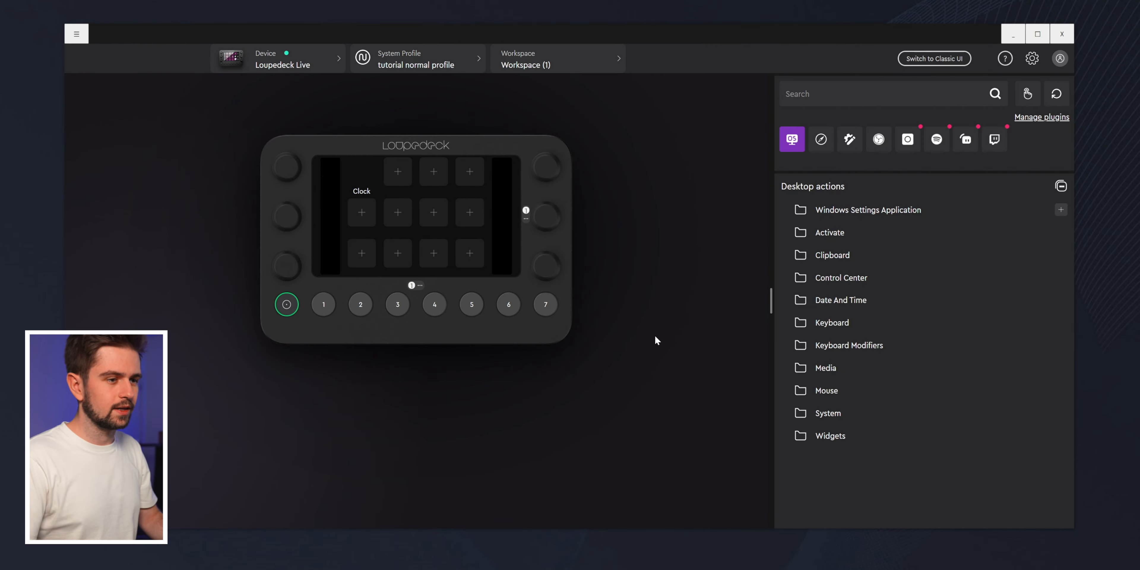